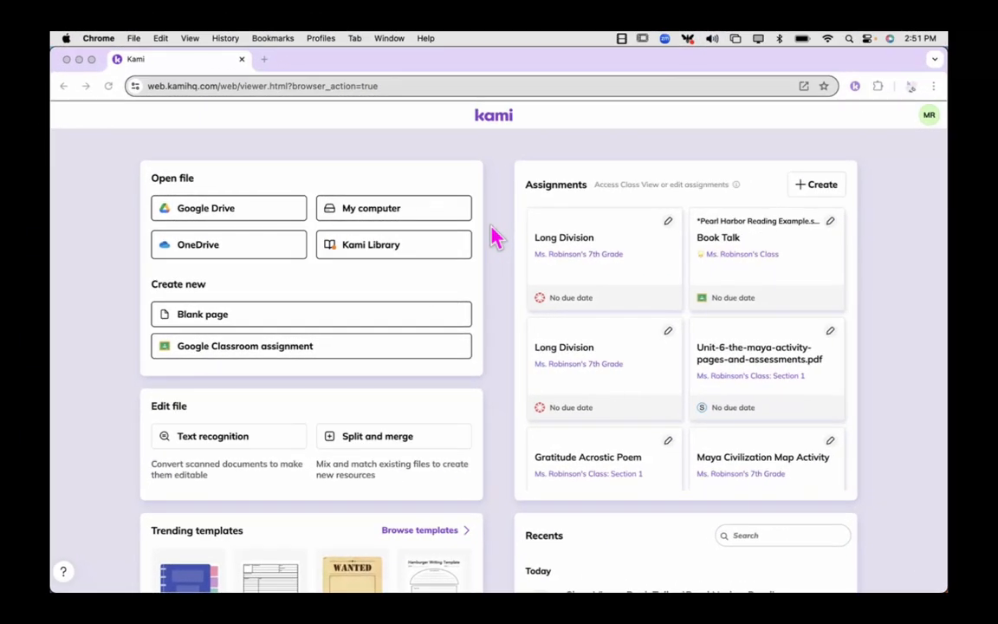
View the Kami Library template chooser and close it, and open the full template library from the trending templates section.
click(375, 249)
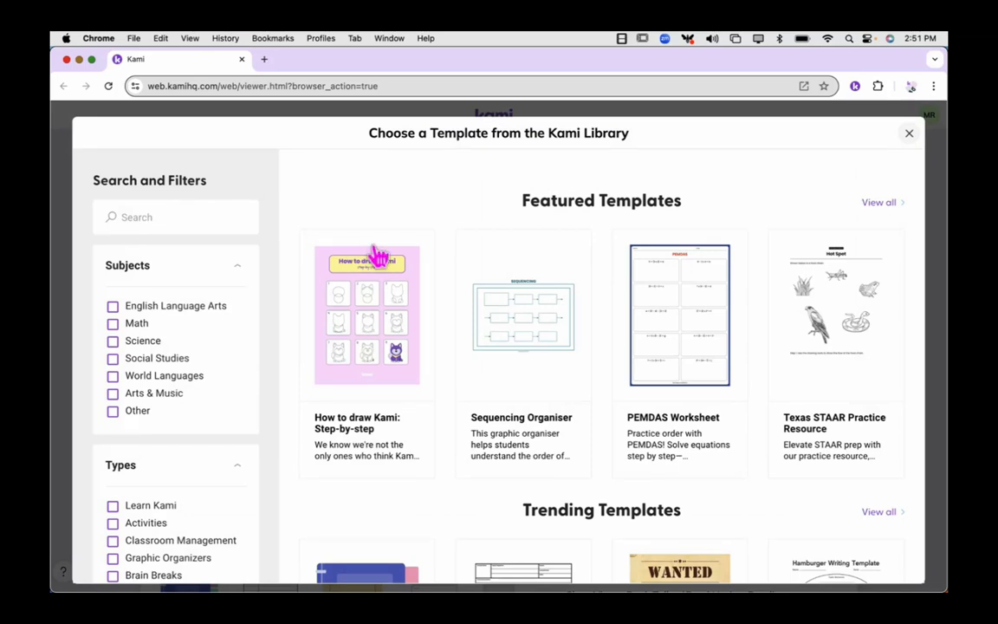
click(908, 133)
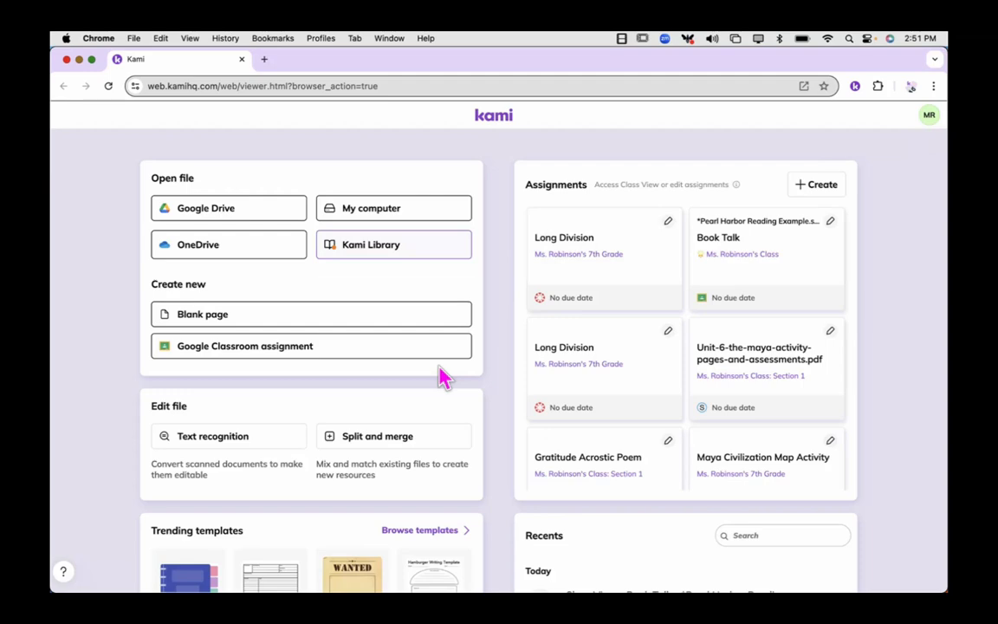
scroll(442, 376, down, 2)
scroll(441, 376, down, 6)
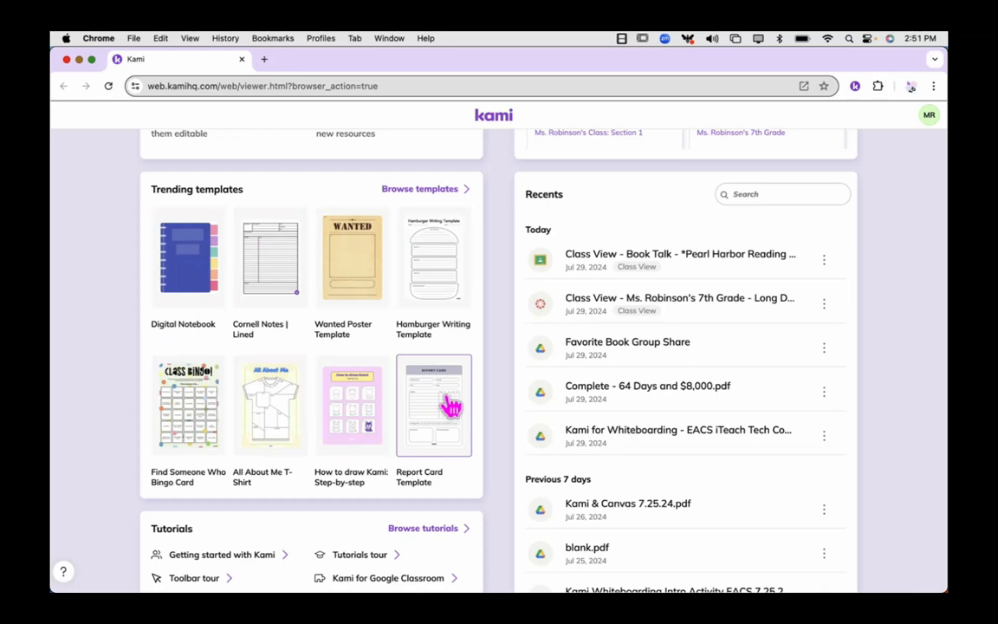
click(430, 191)
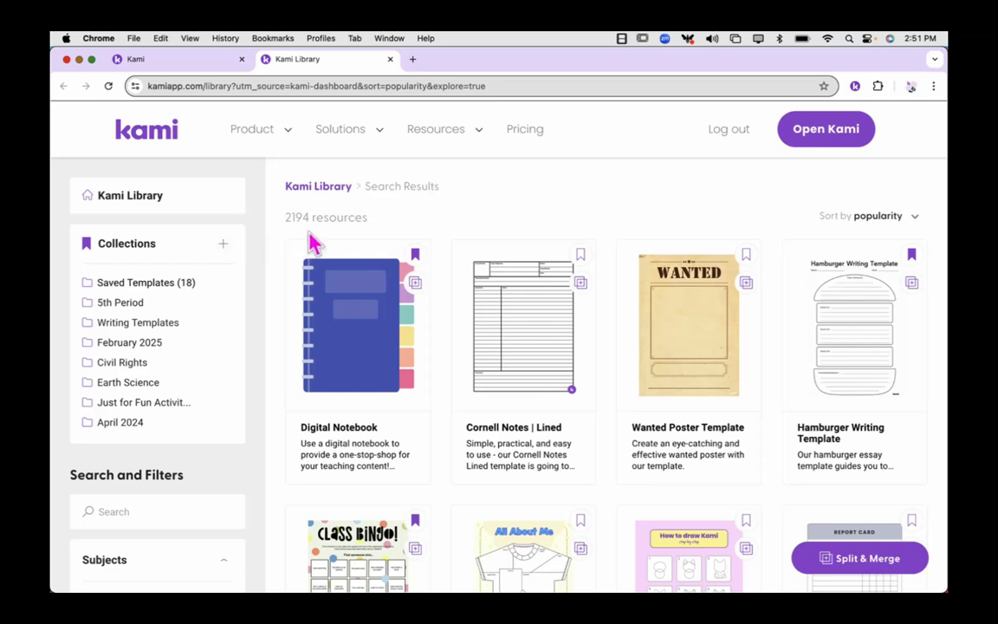
scroll(309, 229, up, 5)
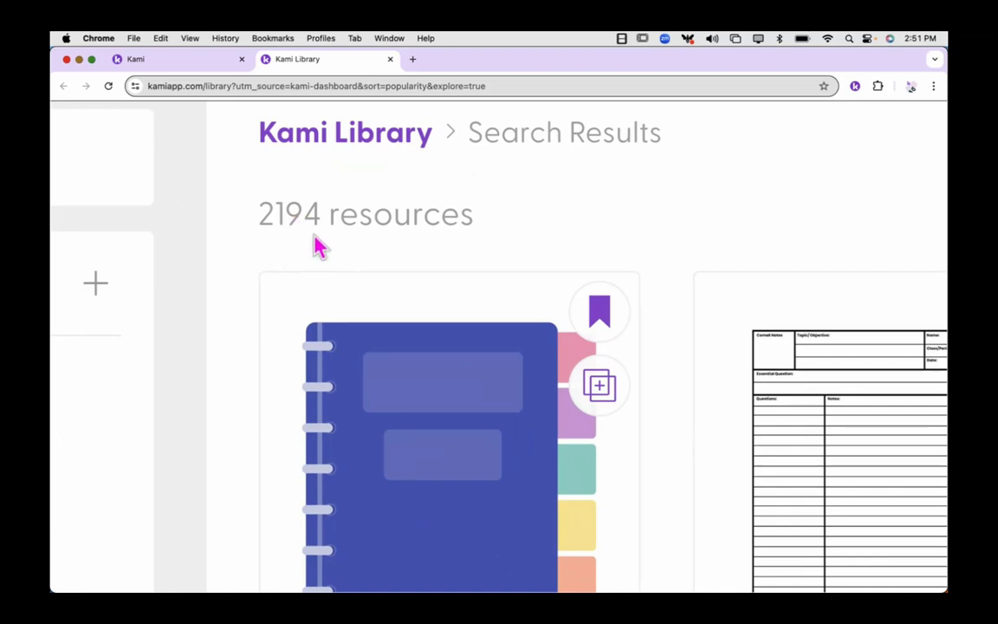
scroll(314, 249, down, 5)
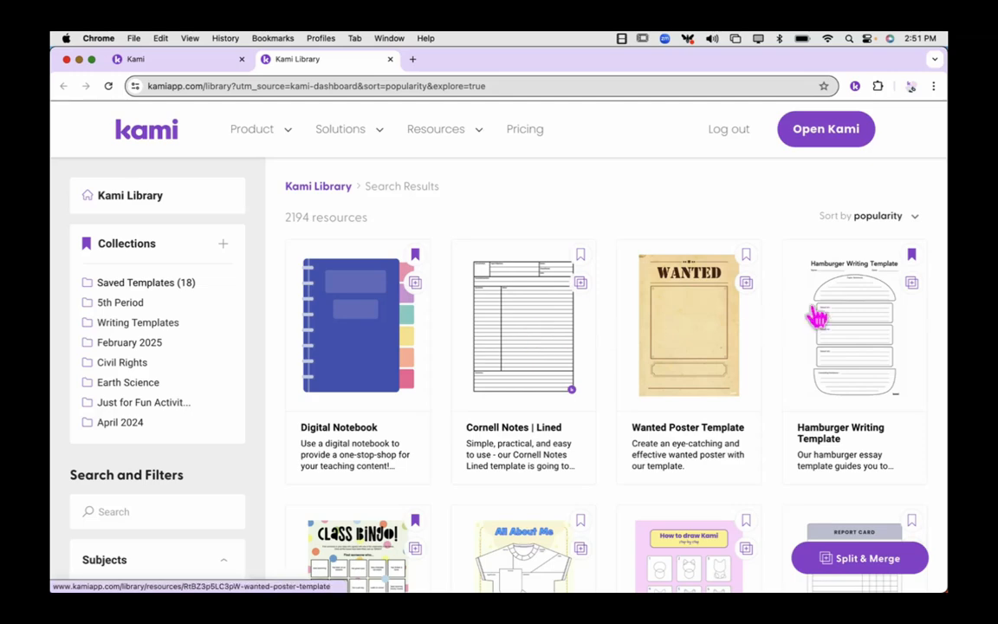
Preview the Hamburger Writing Template, close its details, and look through the other templates in the library.
click(853, 321)
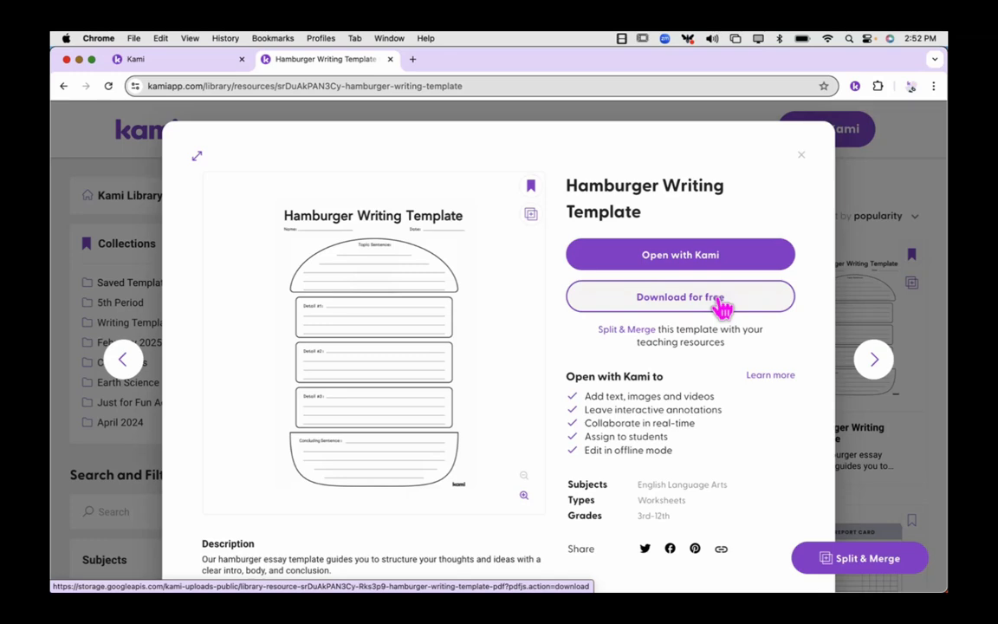
click(800, 155)
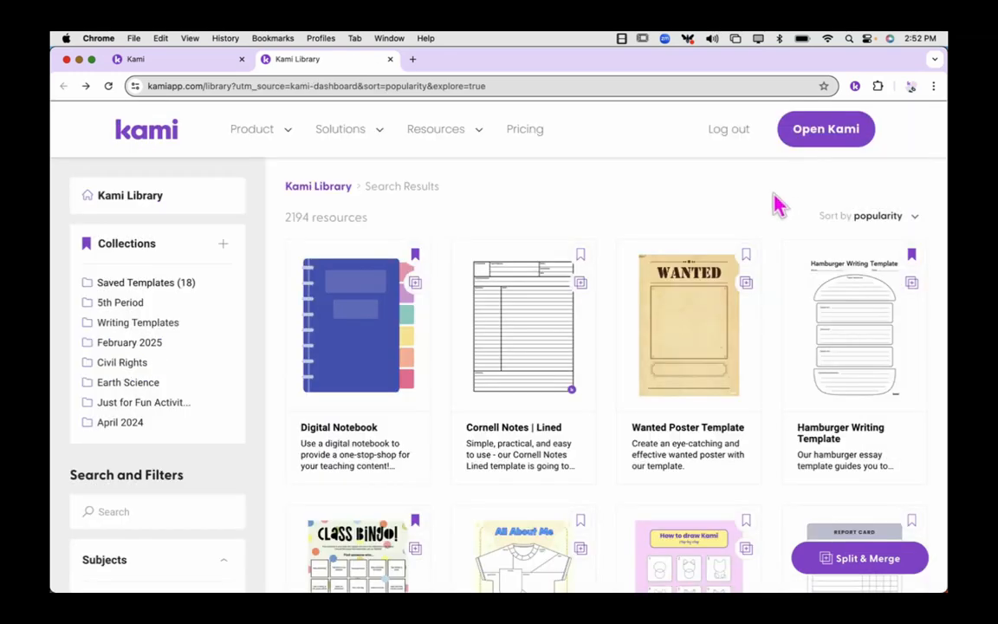
scroll(635, 463, down, 5)
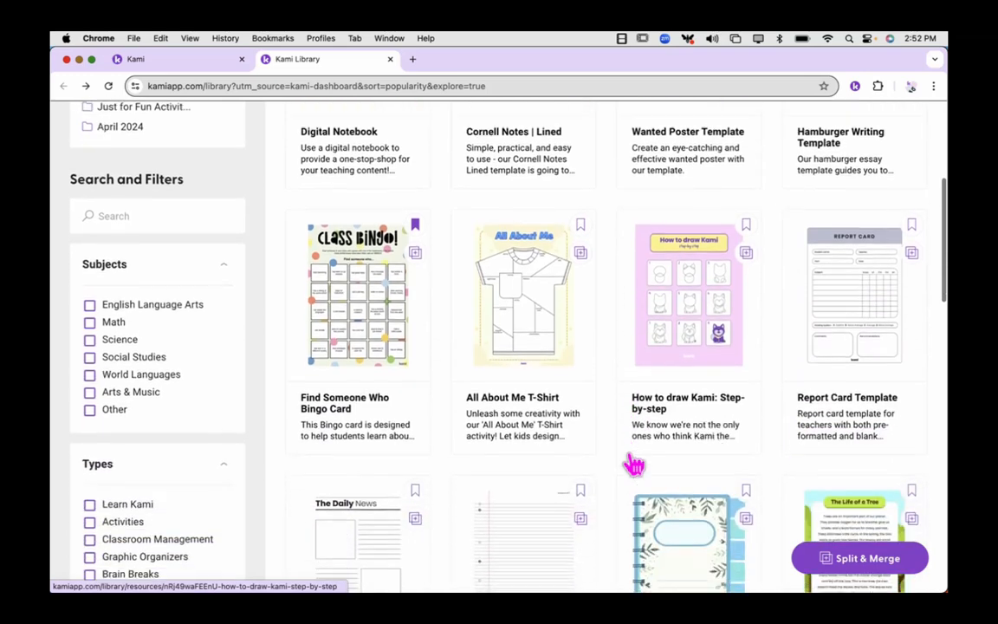
scroll(635, 465, down, 3)
scroll(635, 465, up, 6)
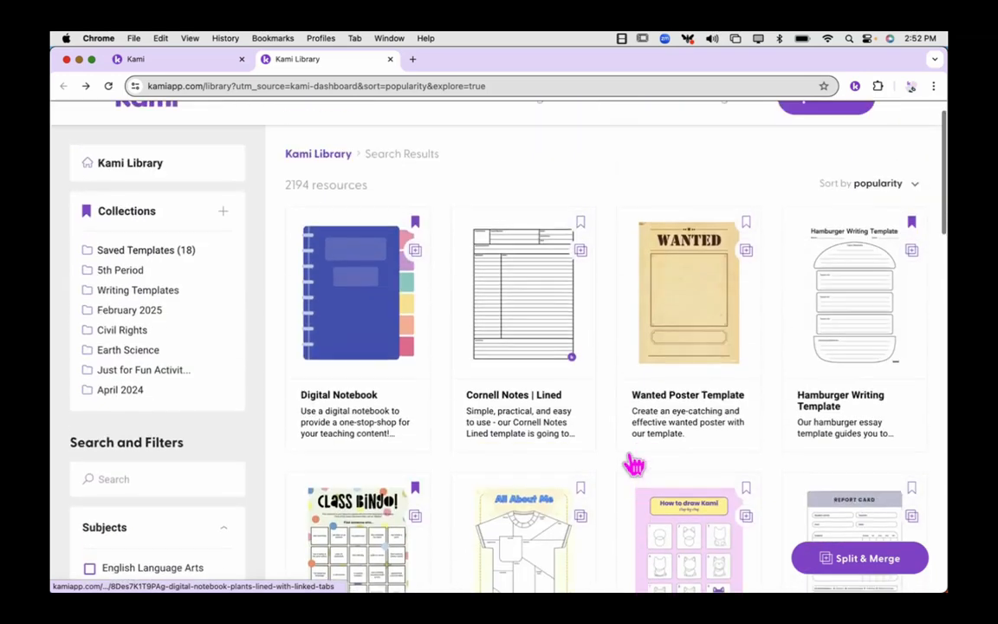
scroll(635, 465, up, 1)
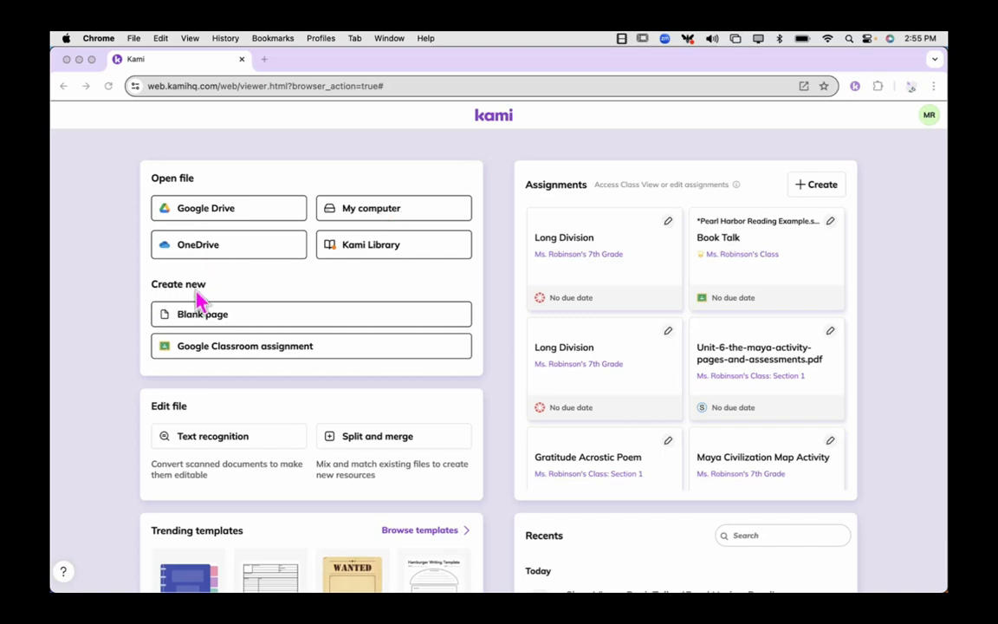
Start a new blank page document with page type Blank and page size Letter (8.5 x 11").
click(247, 312)
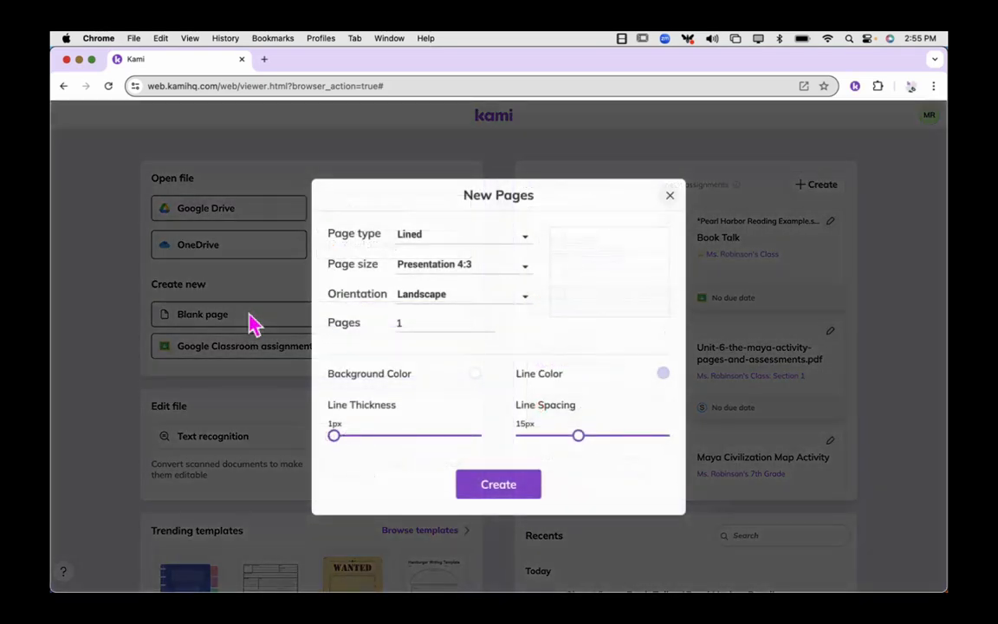
click(525, 241)
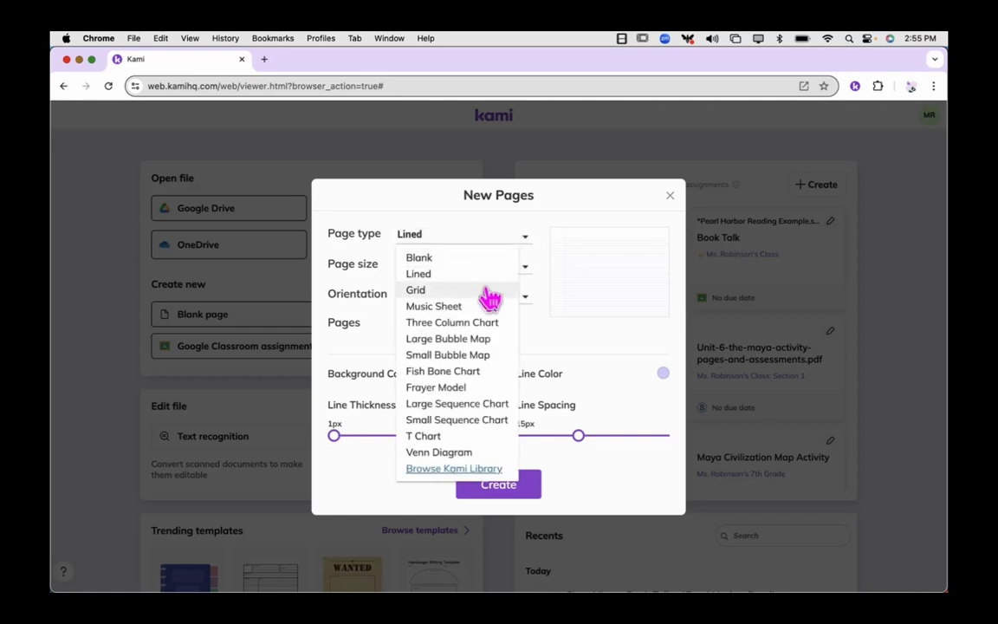
click(479, 263)
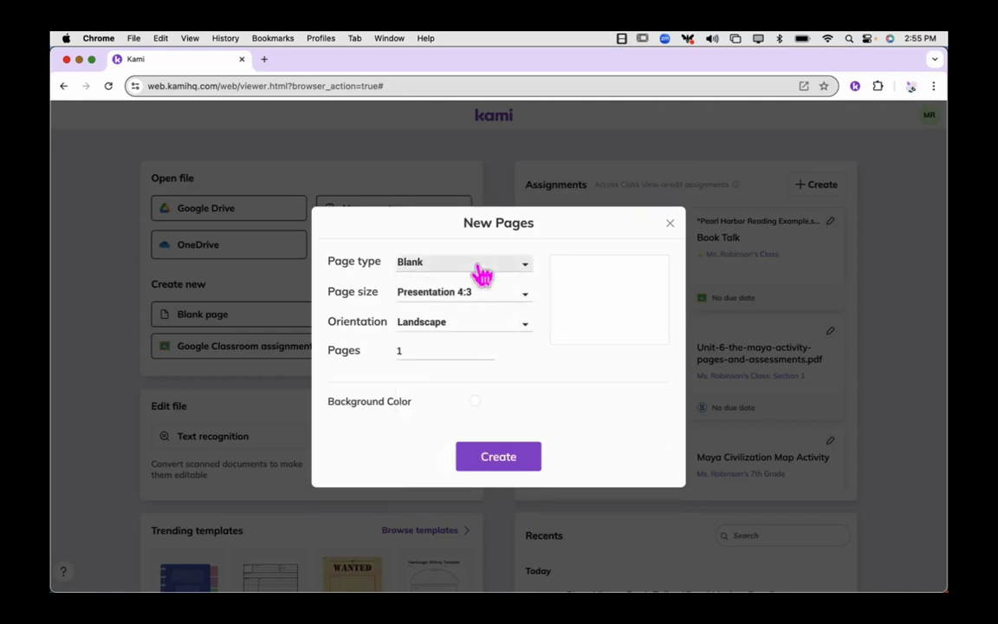
click(479, 266)
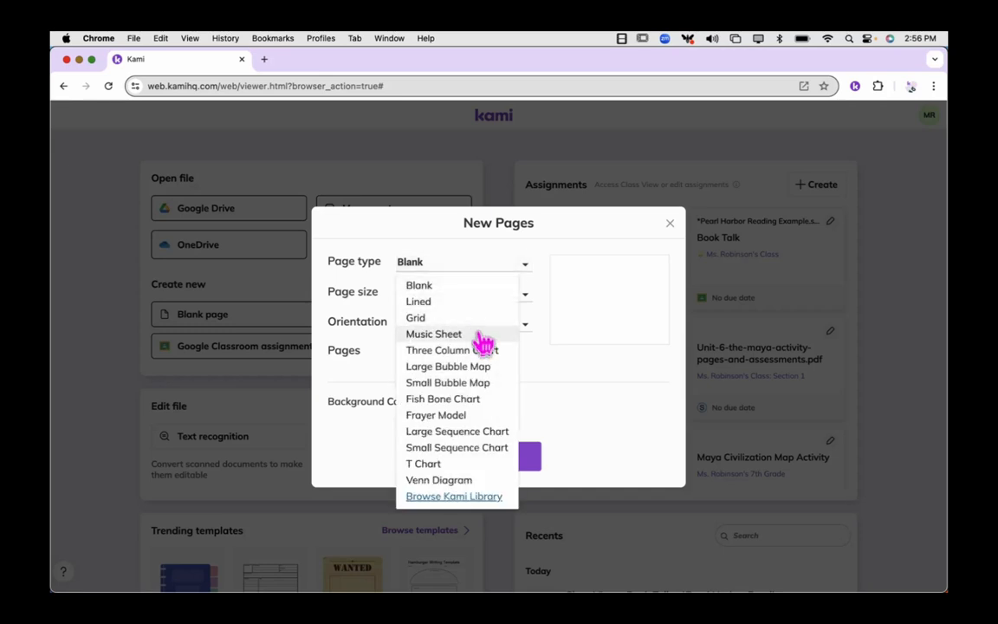
click(481, 288)
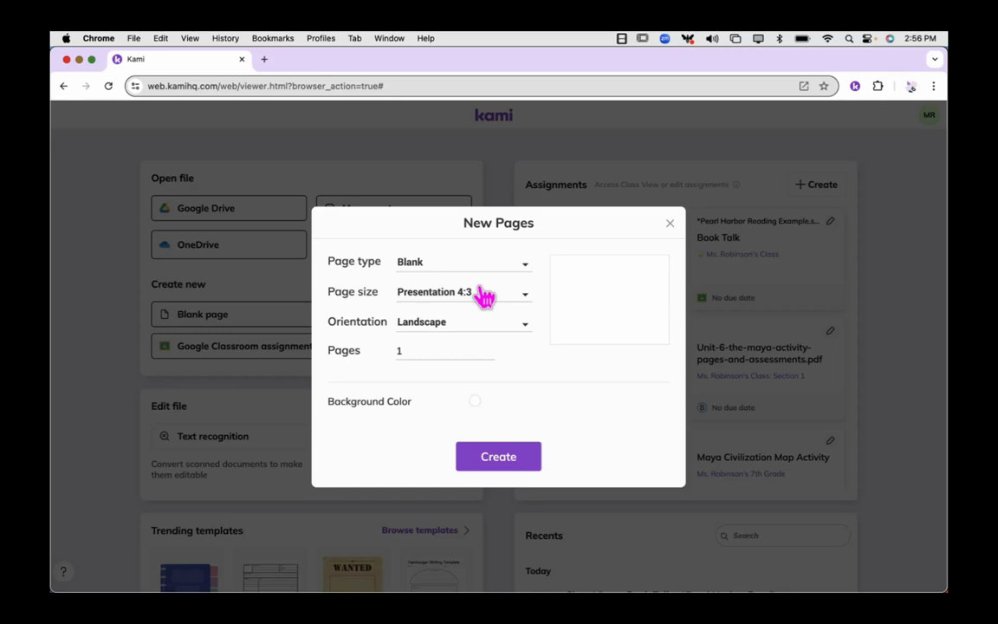
click(507, 303)
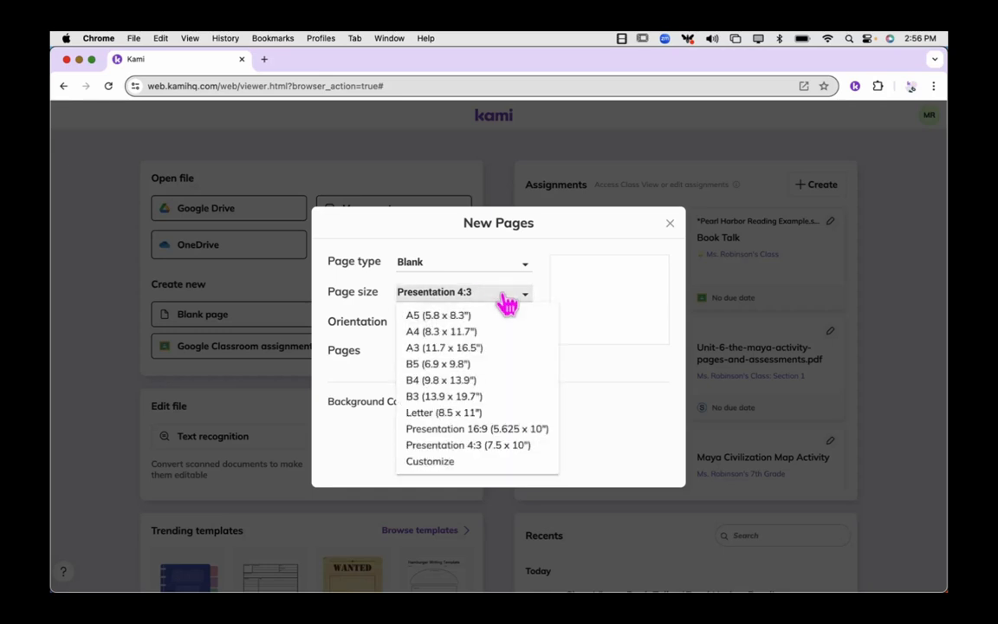
click(473, 417)
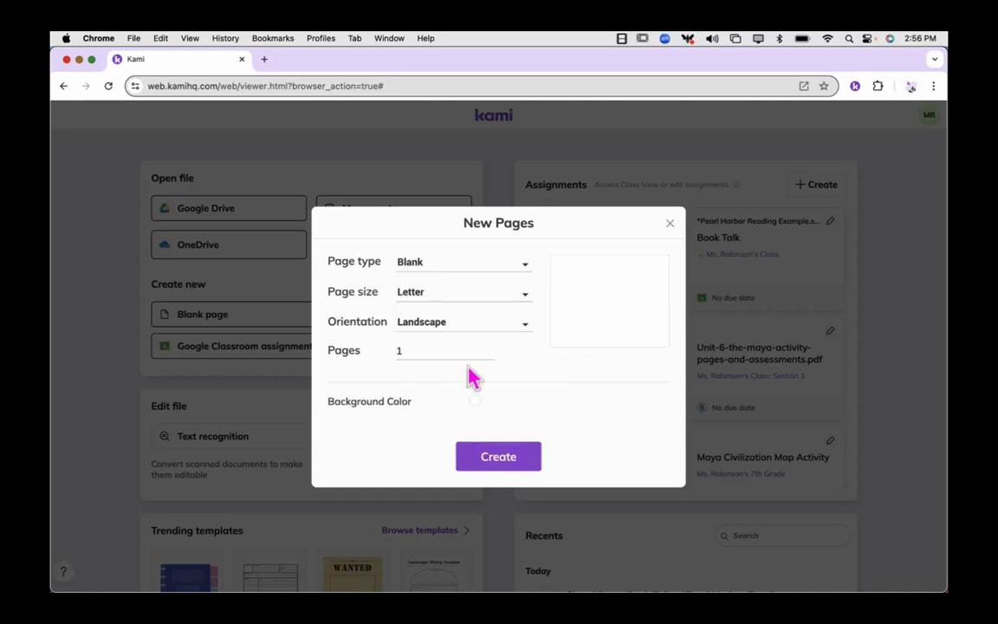
Check the available page sizes, and switch the new page's orientation to Portrait and back to Landscape.
click(470, 300)
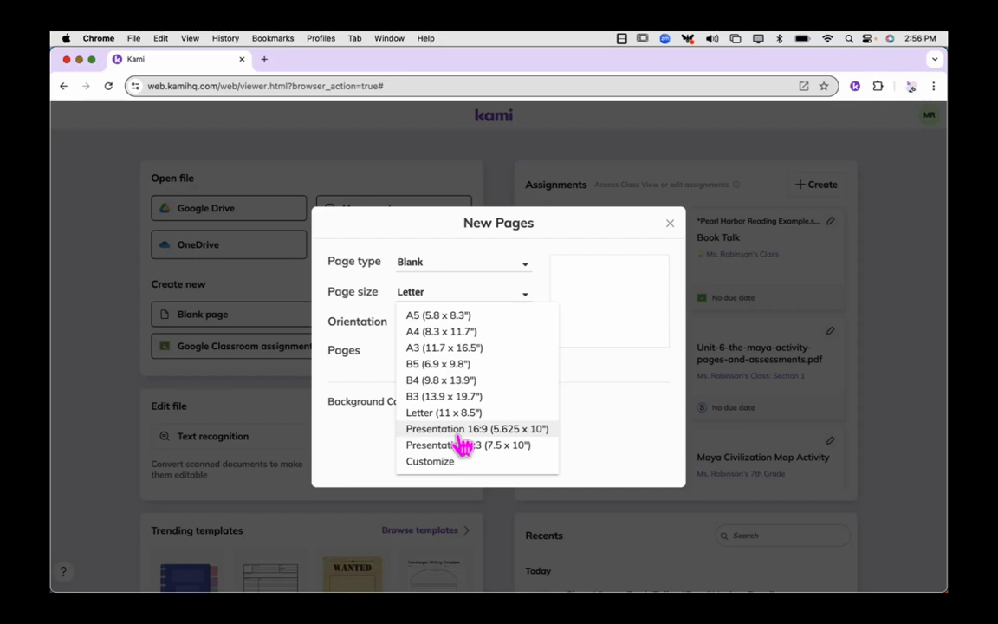
click(464, 295)
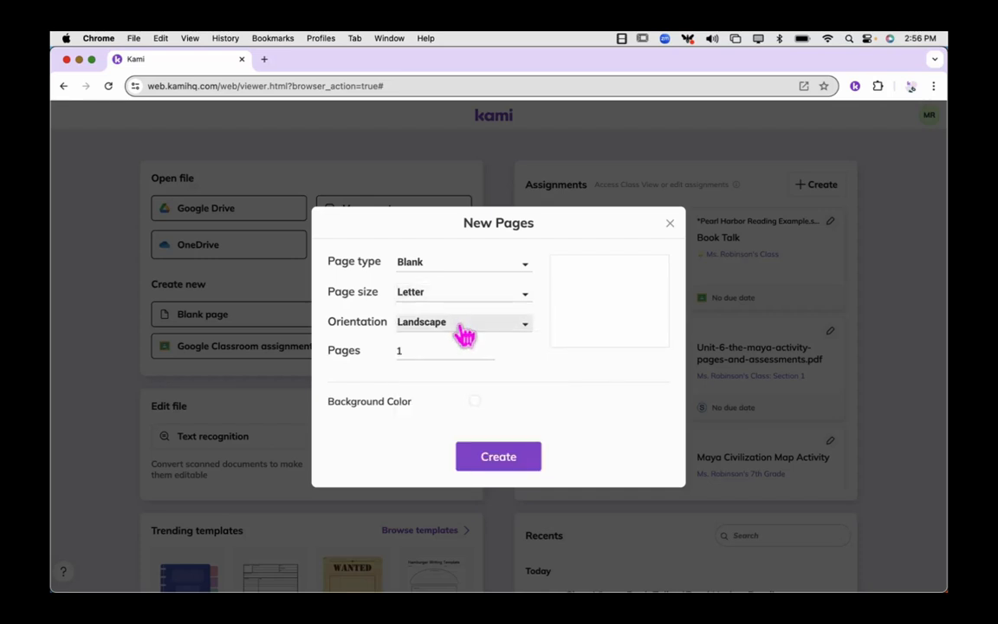
click(464, 329)
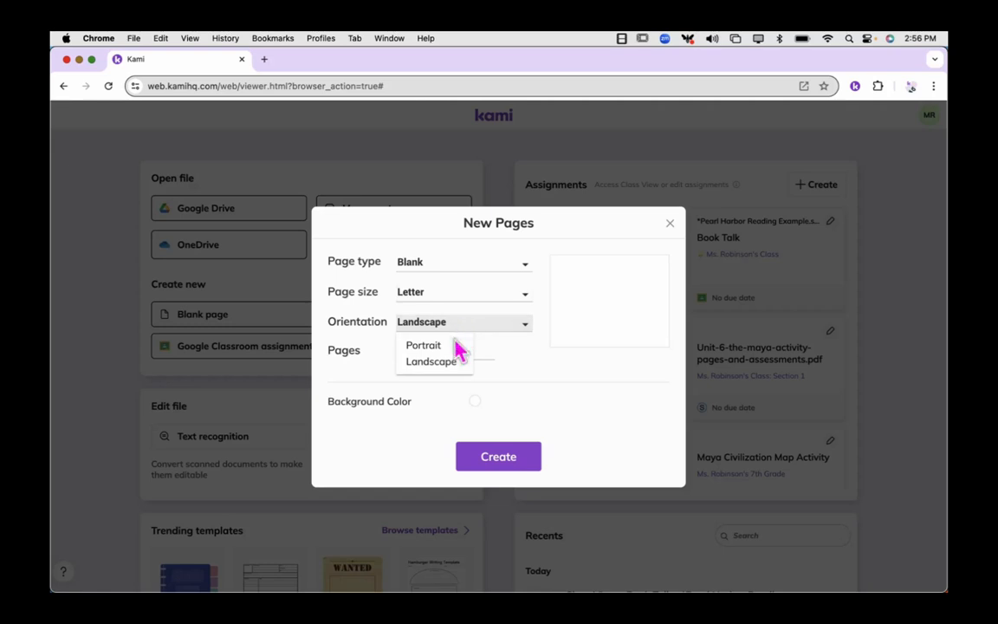
click(454, 347)
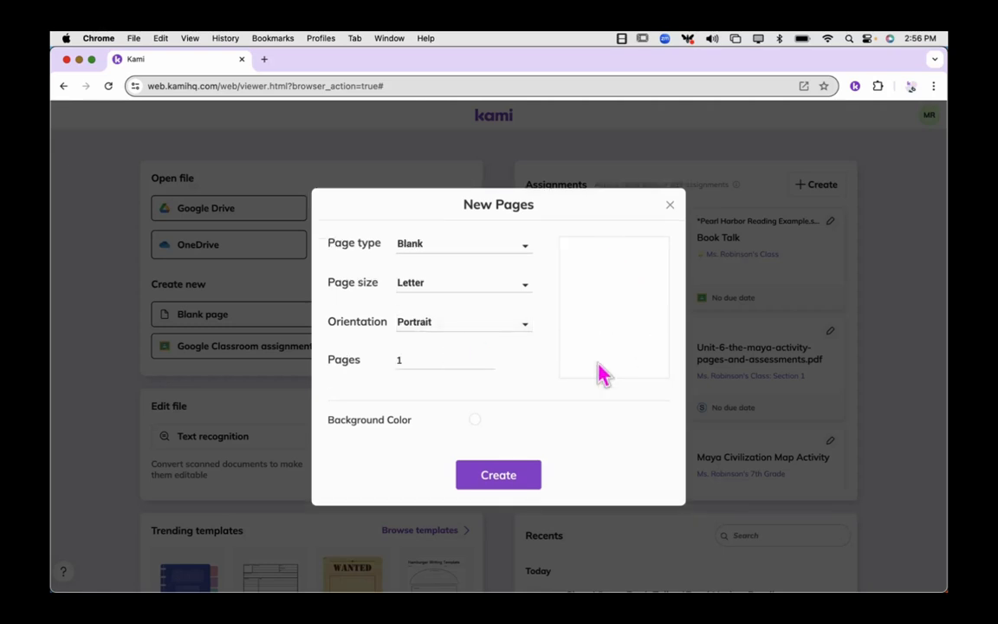
click(466, 326)
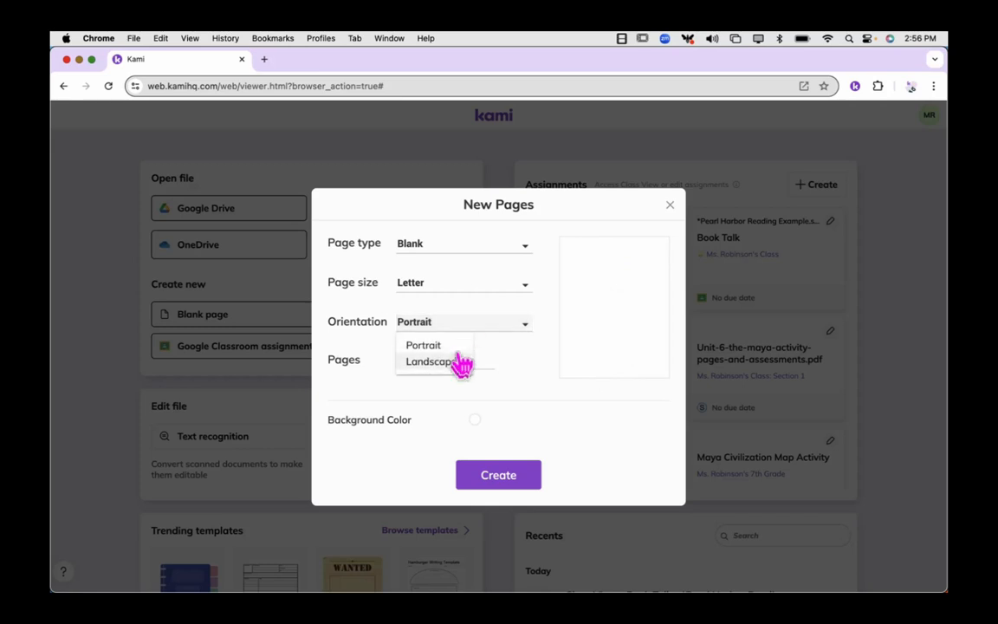
click(452, 368)
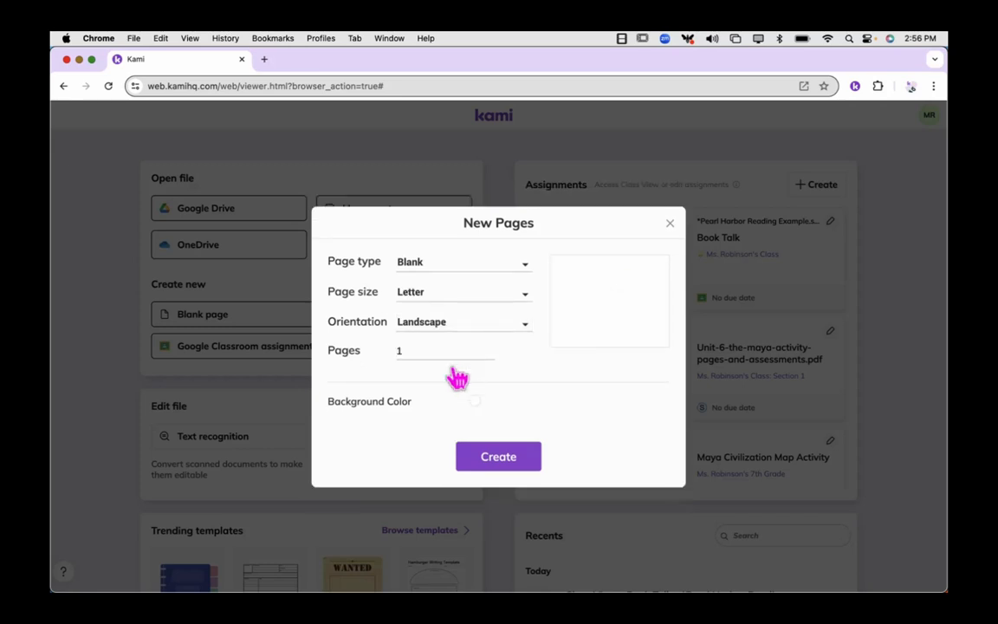
Configure the new document as 5 T Chart pages in Portrait orientation.
drag(436, 343, 389, 364)
text(5)
click(442, 269)
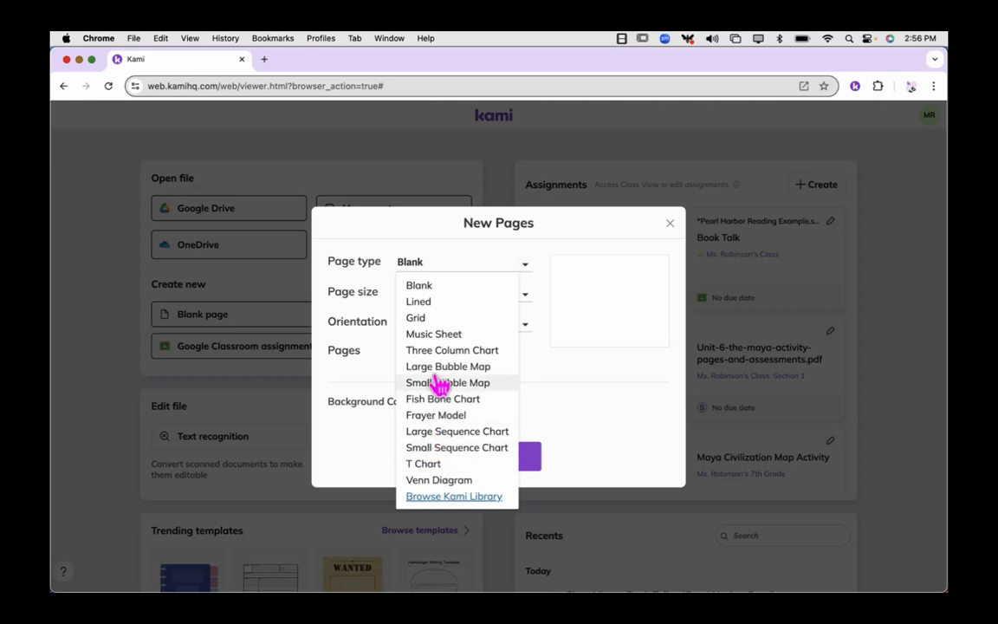
click(430, 464)
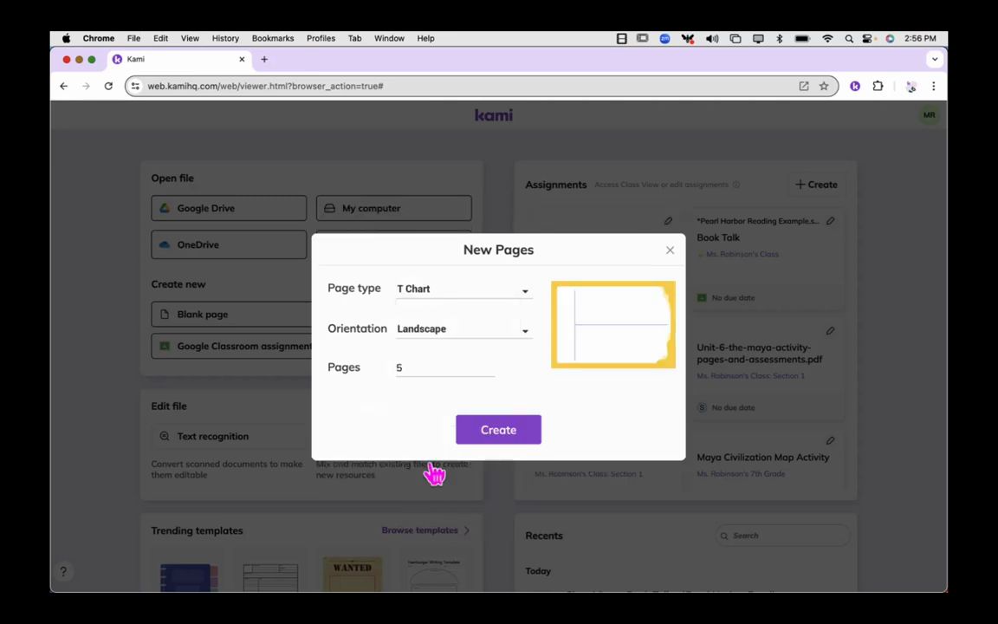
click(472, 338)
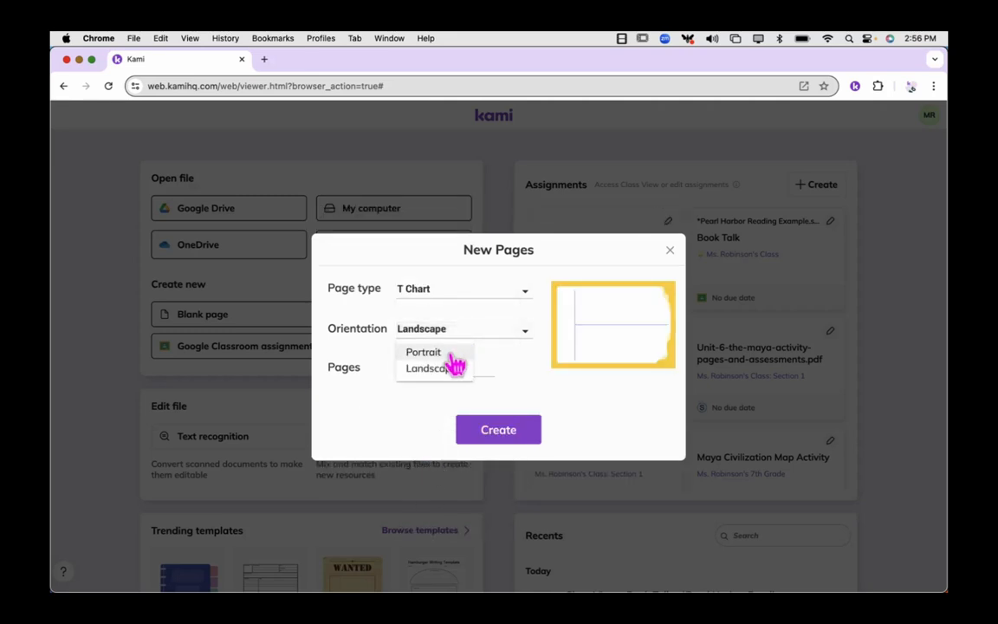
click(454, 353)
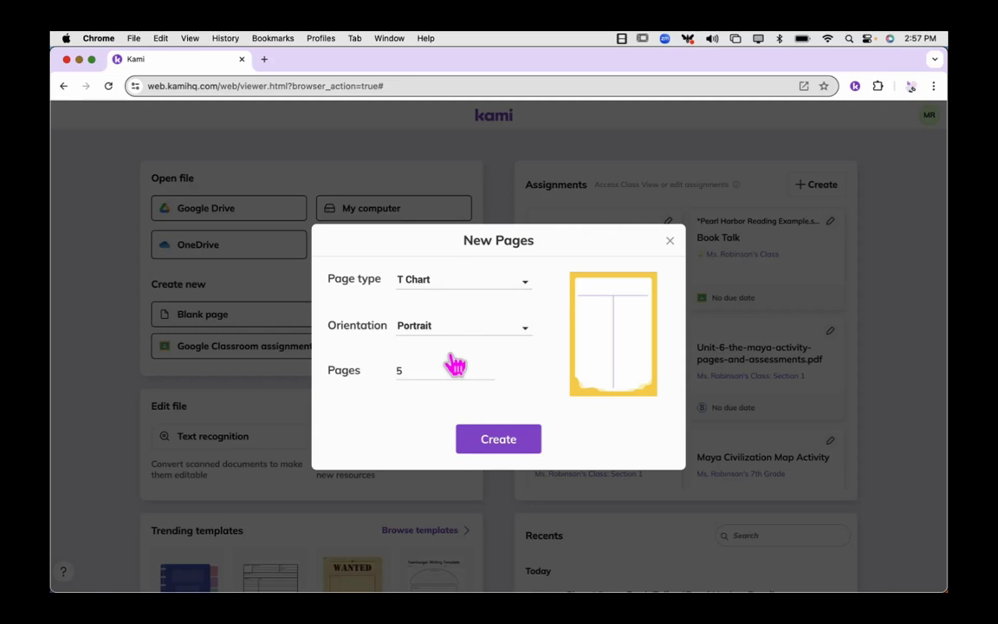
Change the page type to Blank and save a pale yellow swatch as the background color.
click(457, 285)
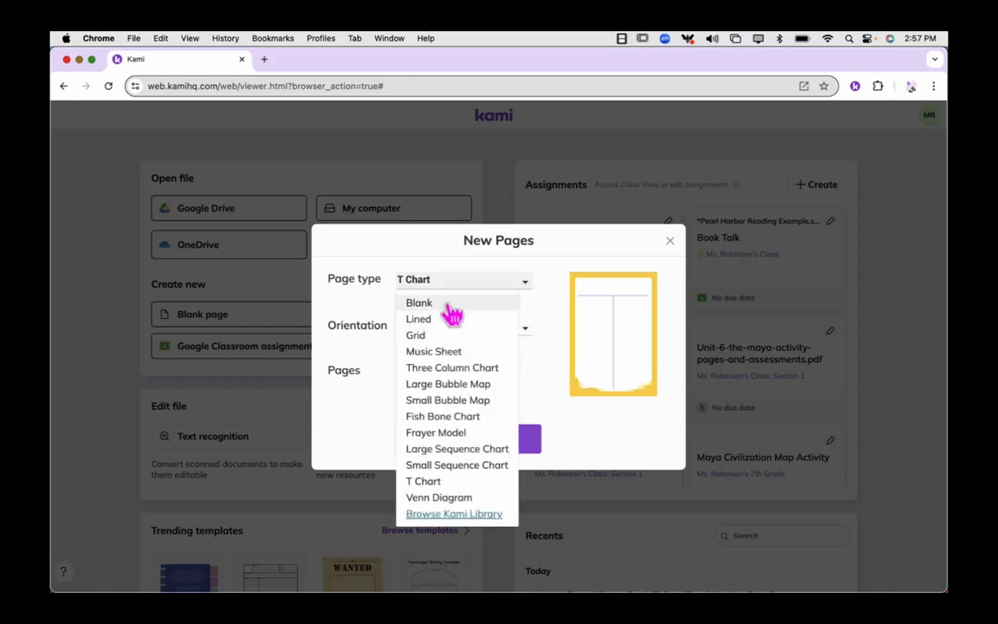
click(449, 305)
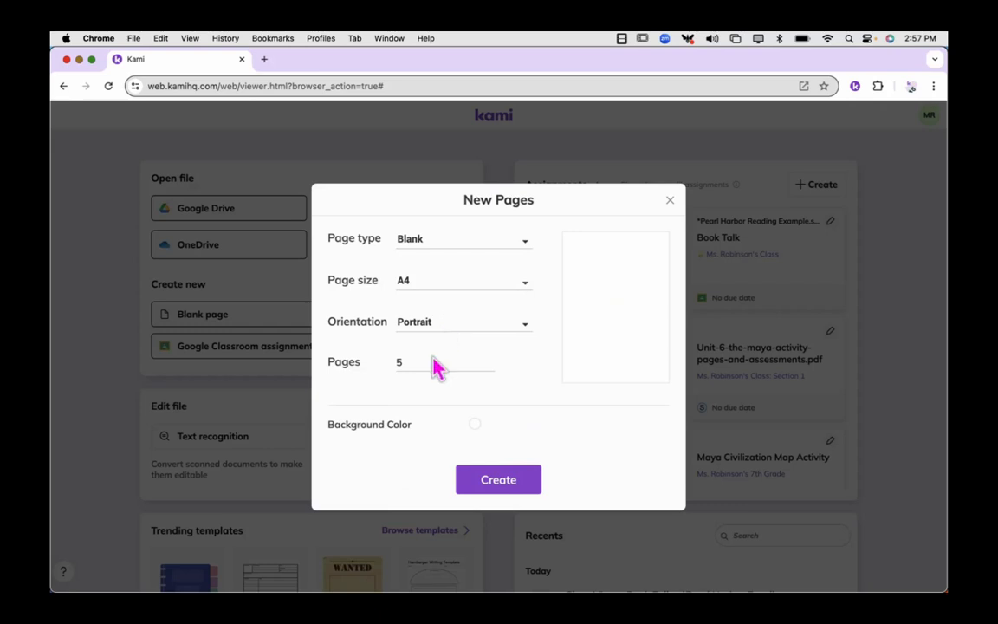
click(475, 427)
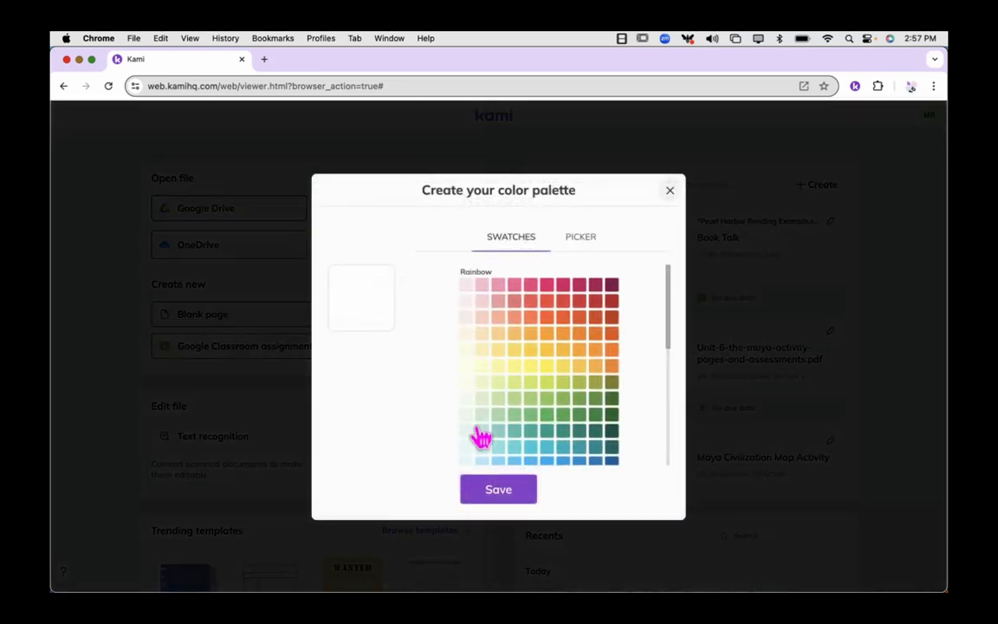
click(467, 352)
click(496, 492)
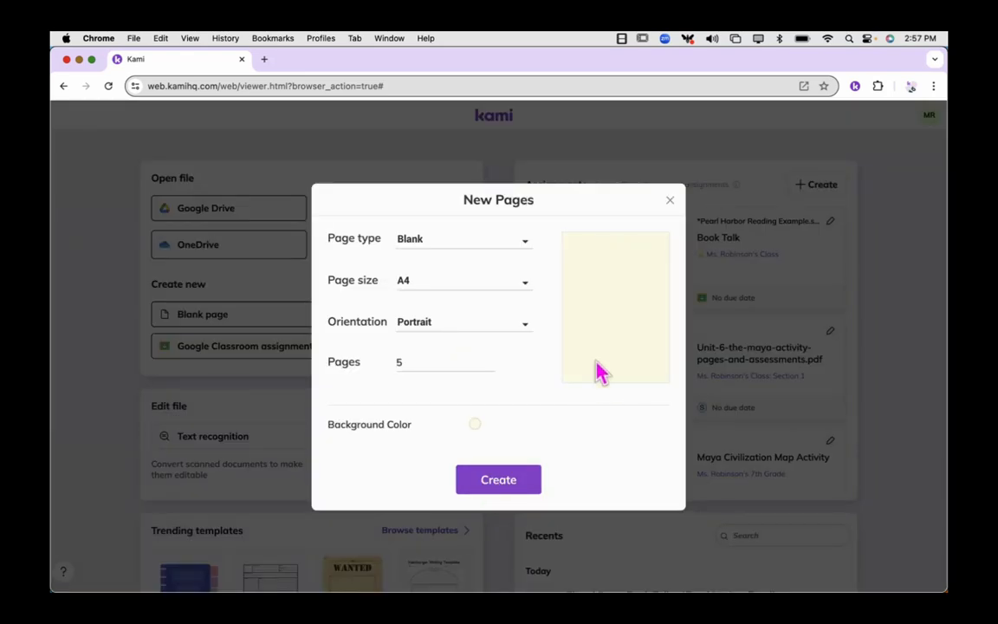
Set the page type of the new pages to Lined.
click(450, 248)
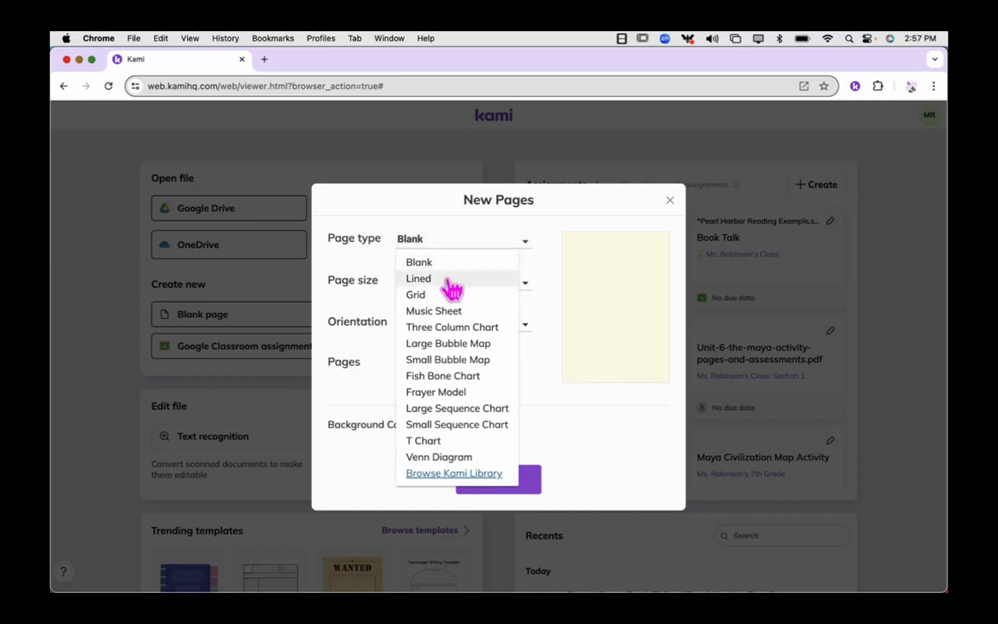
click(449, 282)
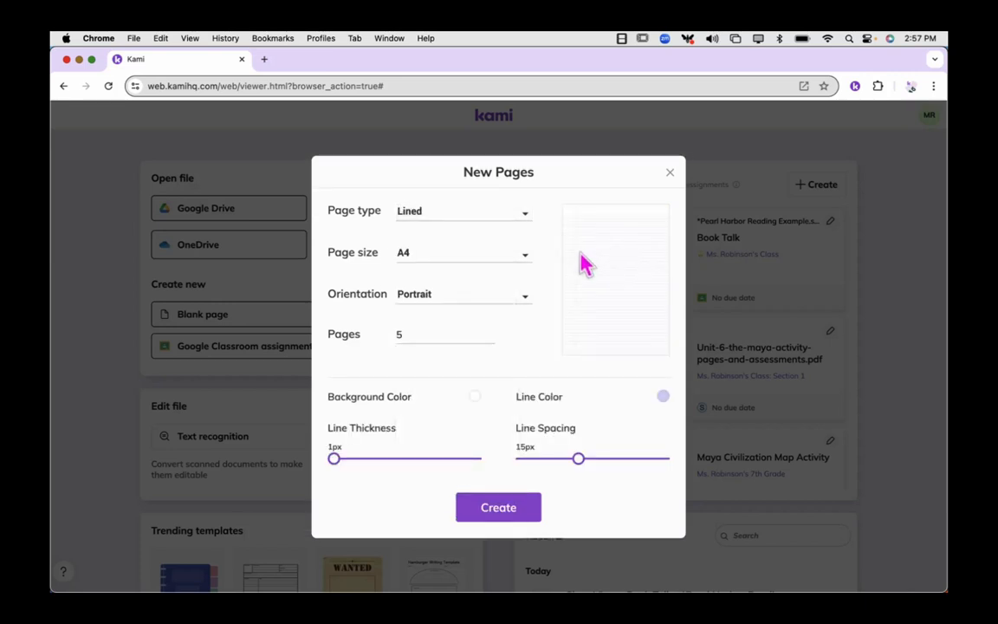
Preview the Grid and Music Sheet page types for the new pages, and return the page type to Lined.
click(460, 214)
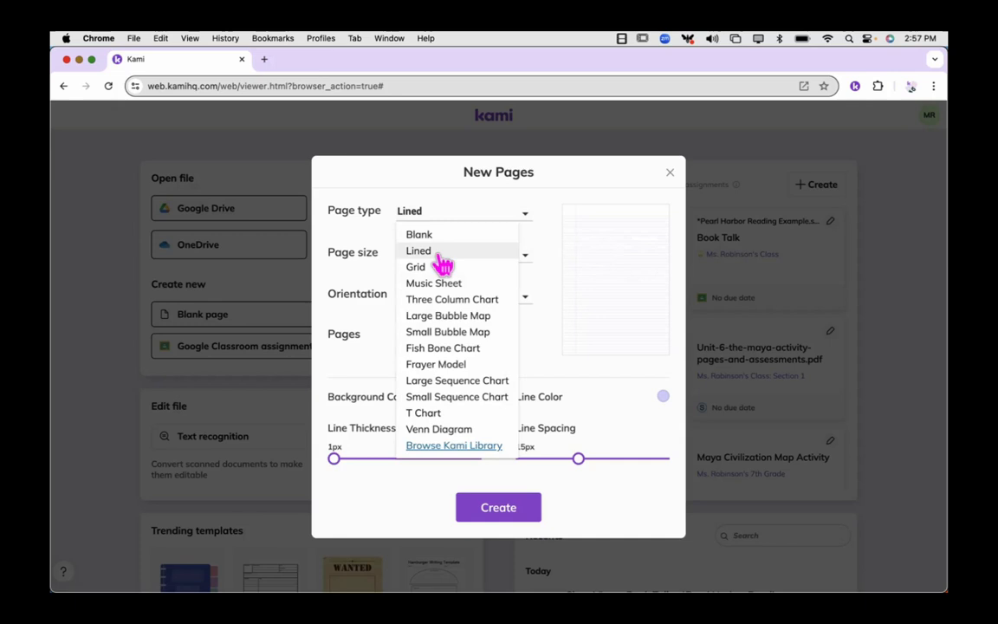
click(441, 270)
click(434, 217)
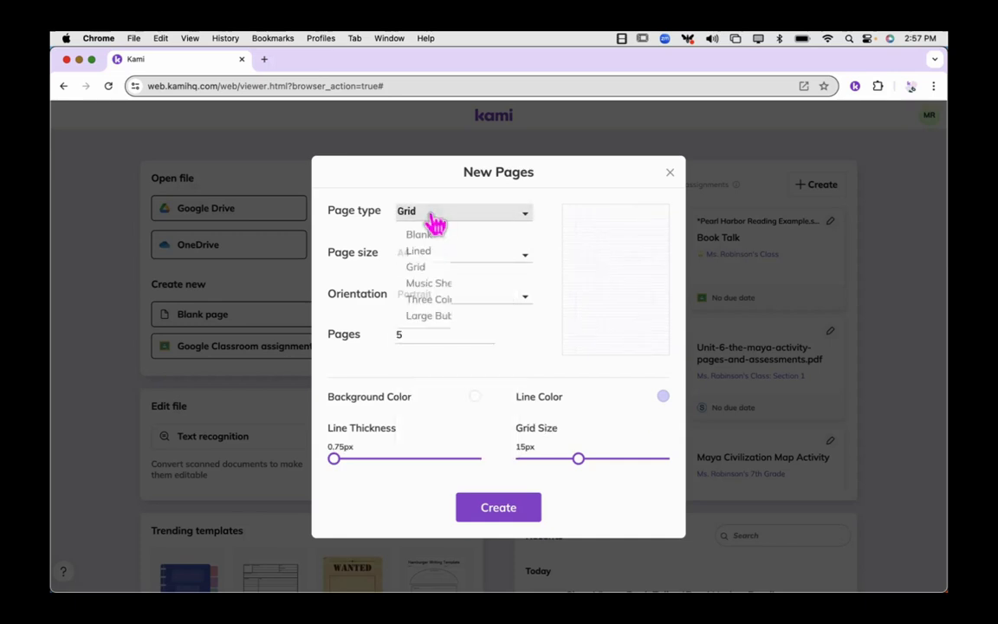
click(438, 283)
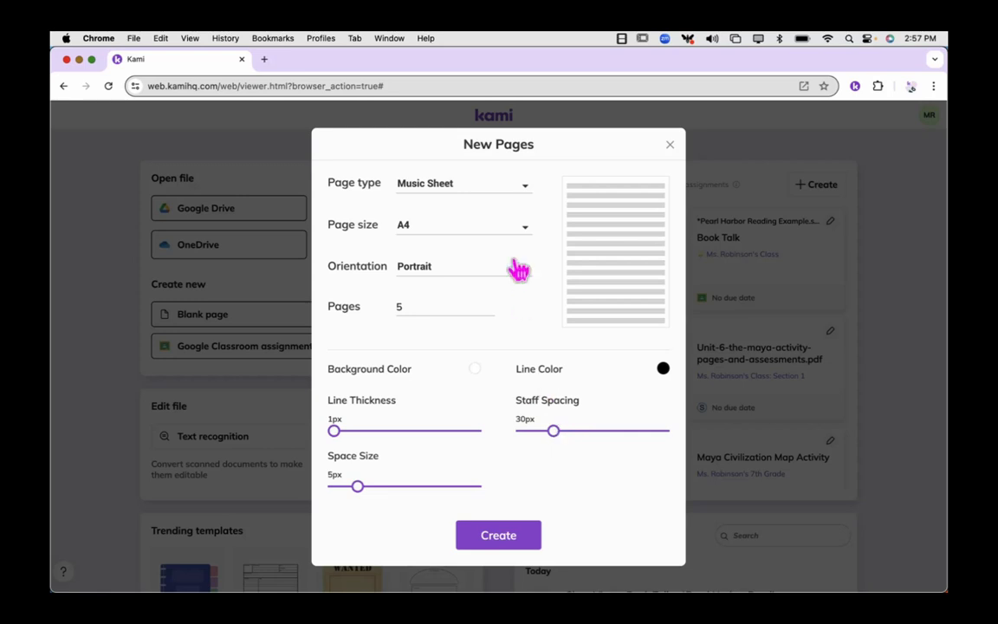
click(489, 186)
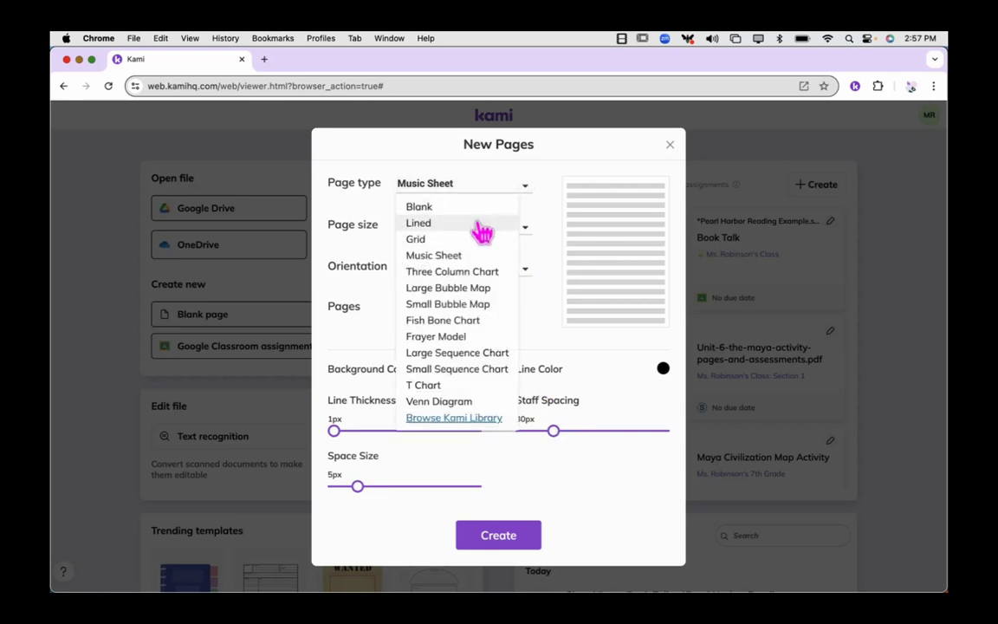
click(481, 225)
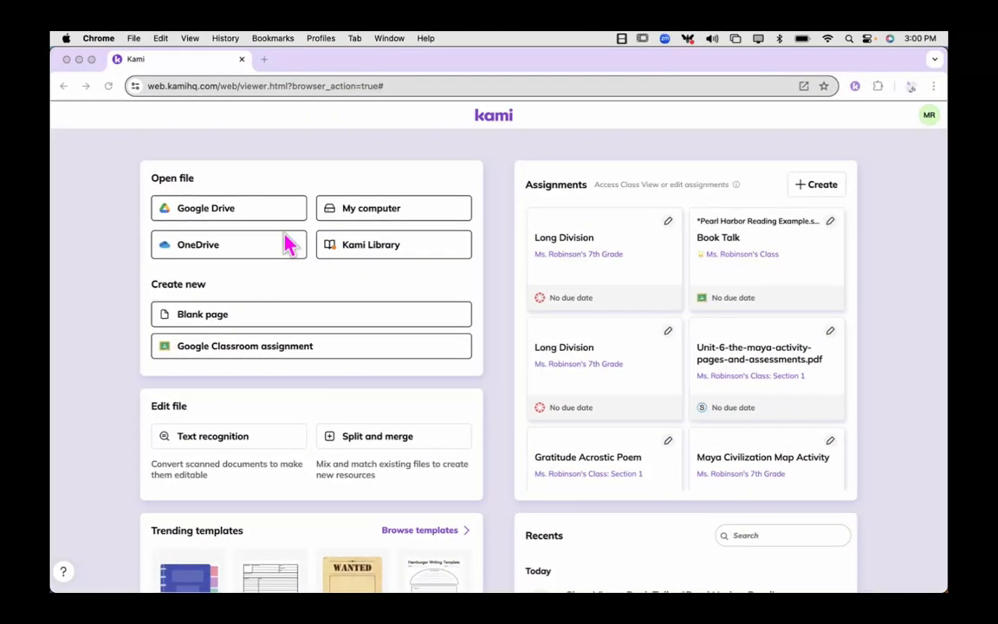
Look through the dashboard's file editing options, trending templates, tutorials and recent files.
scroll(211, 397, down, 3)
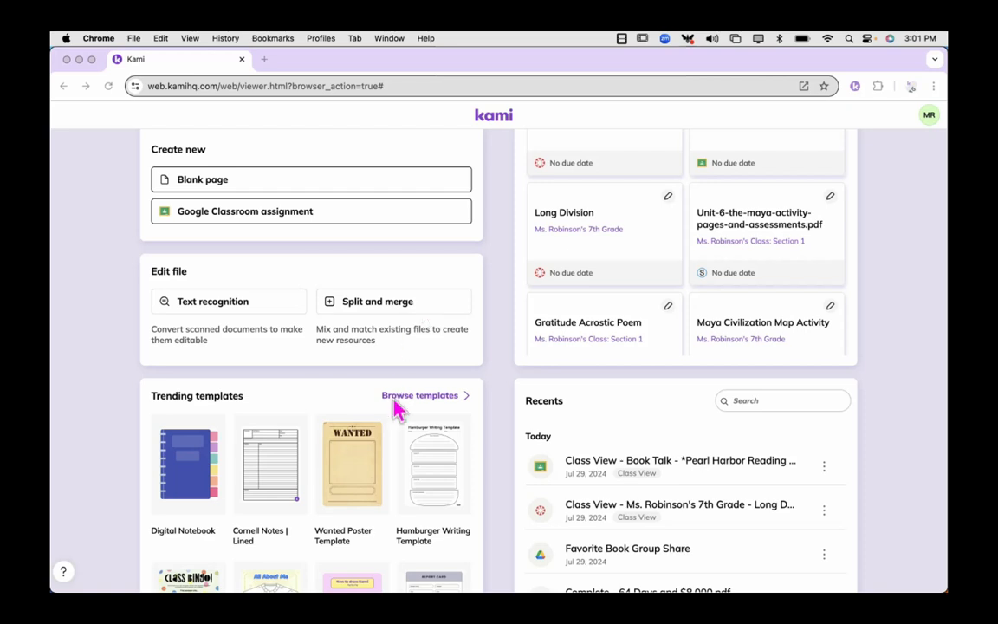
scroll(394, 403, down, 5)
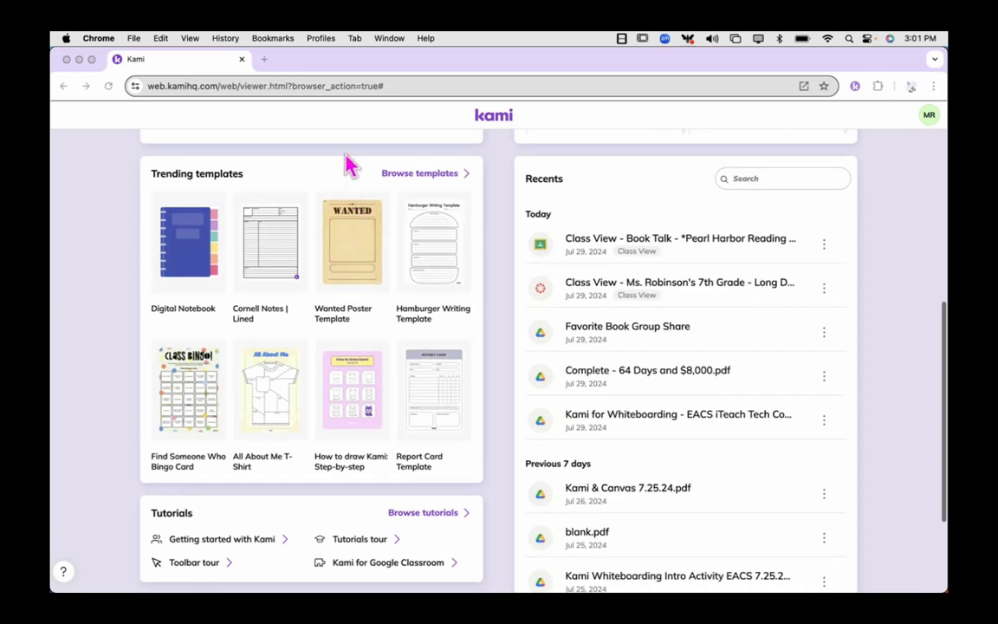
scroll(351, 457, down, 1)
scroll(351, 457, down, 3)
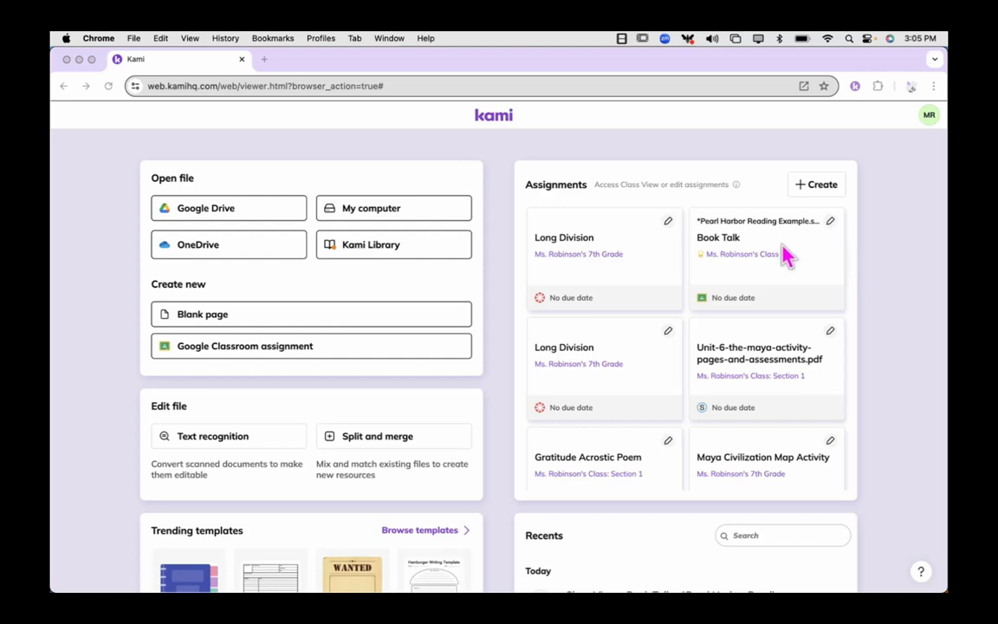
View the students' copies in the Class View of the Book Talk assignment, and return to the dashboard.
click(720, 247)
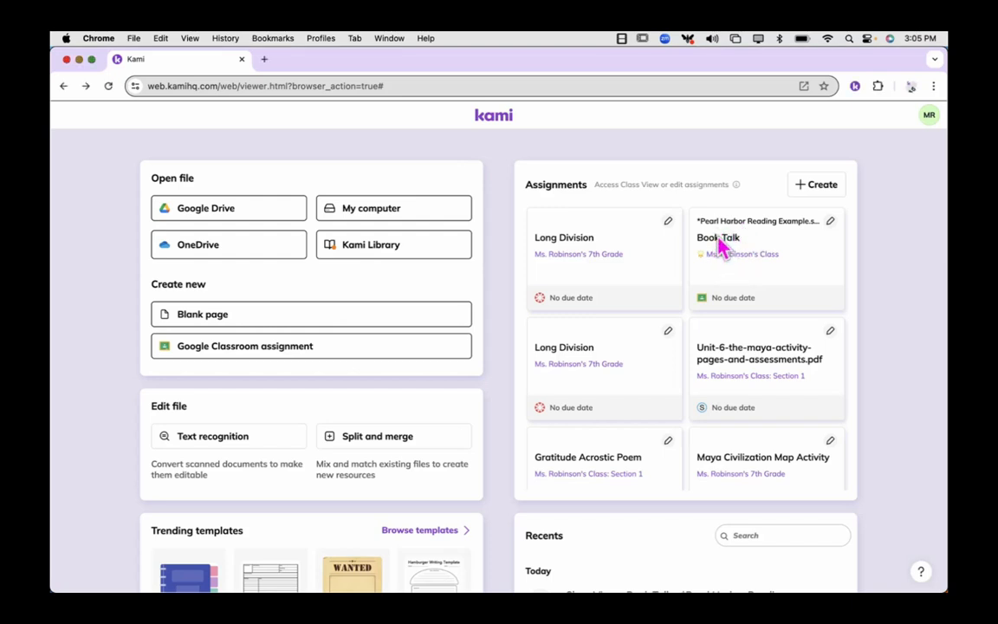
click(721, 246)
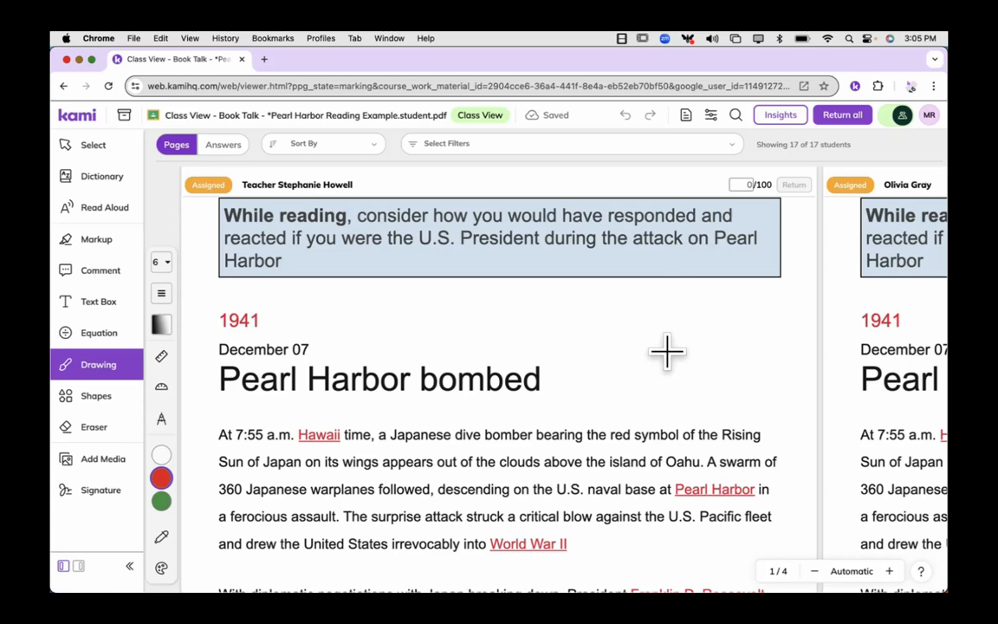
scroll(666, 351, right, 10)
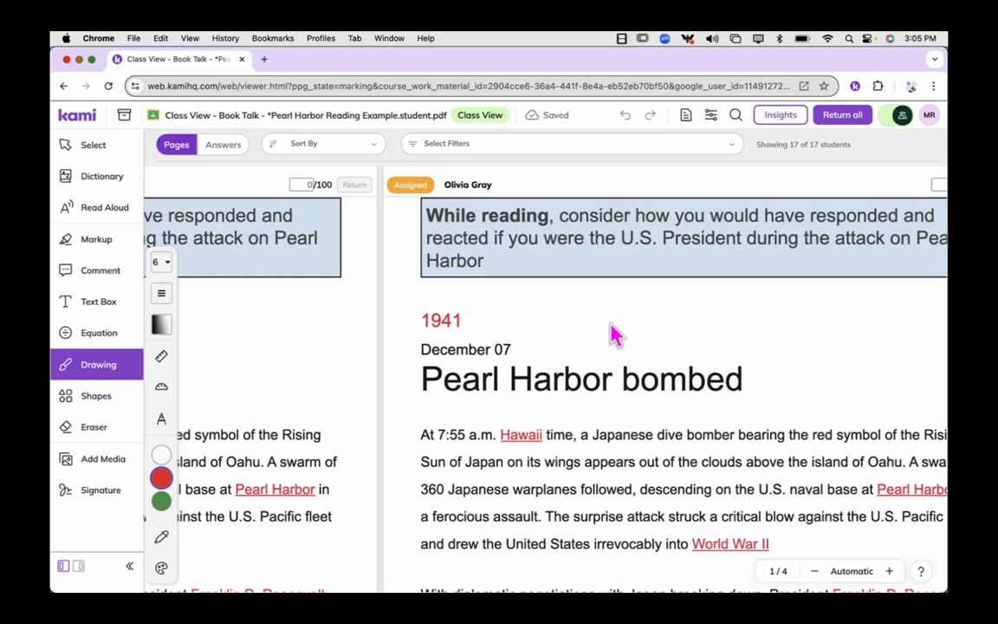
scroll(611, 334, left, 10)
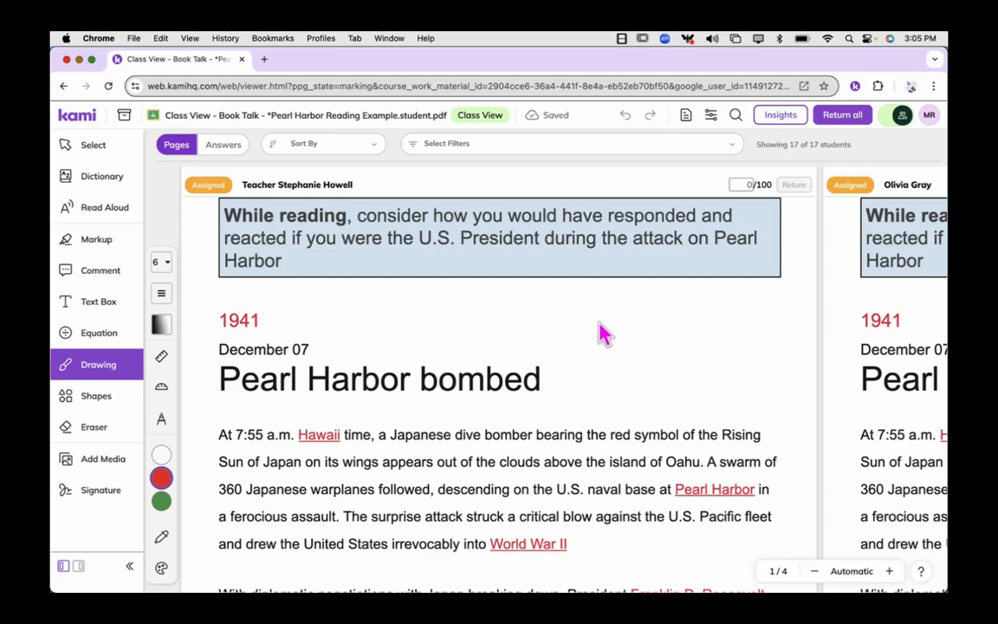
click(63, 84)
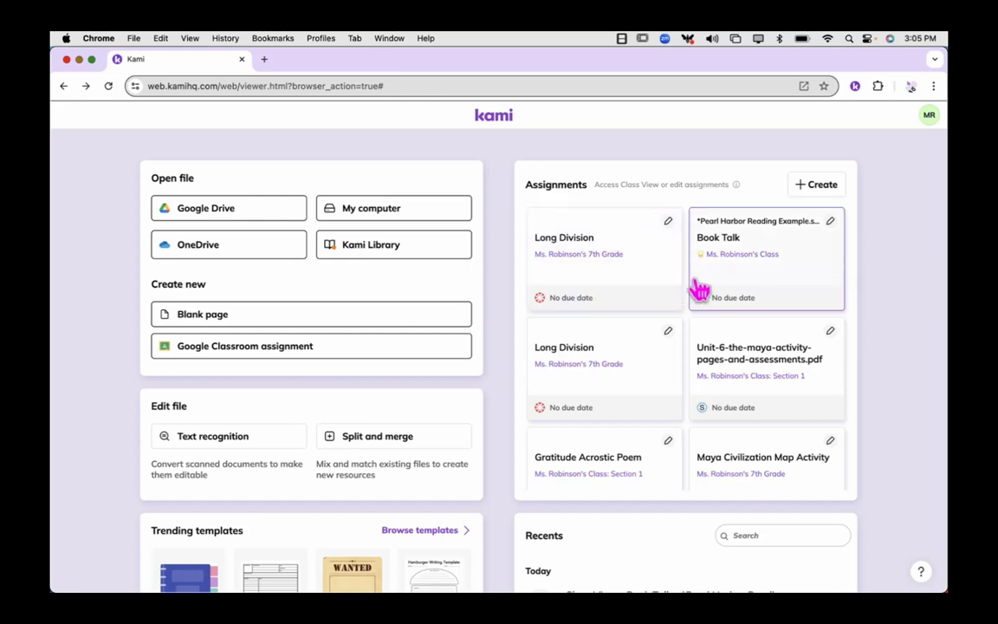
Open the Book Talk assignment's template for editing, and go back to the dashboard.
click(830, 222)
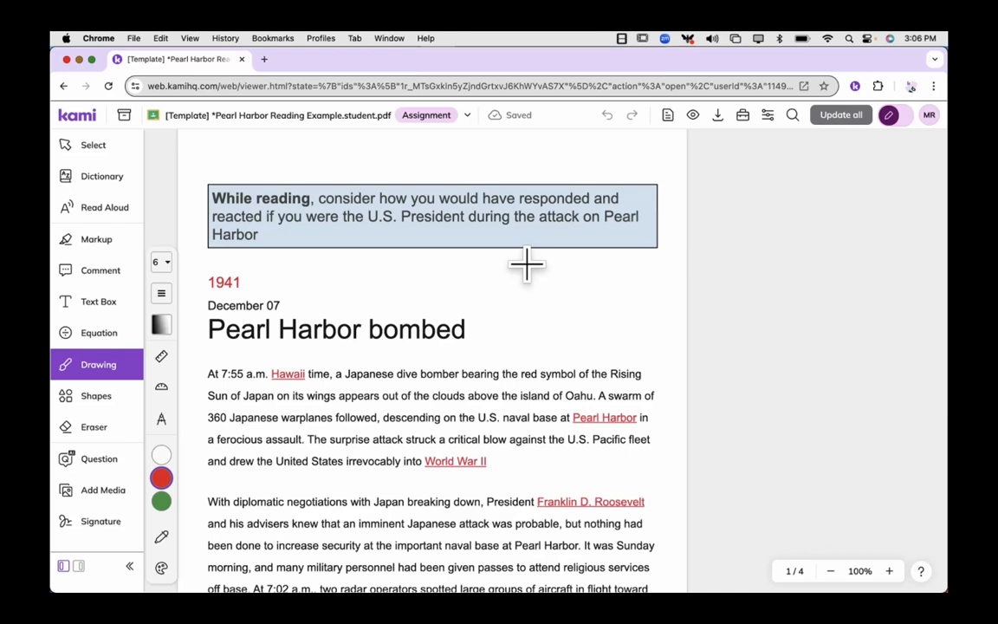
click(63, 87)
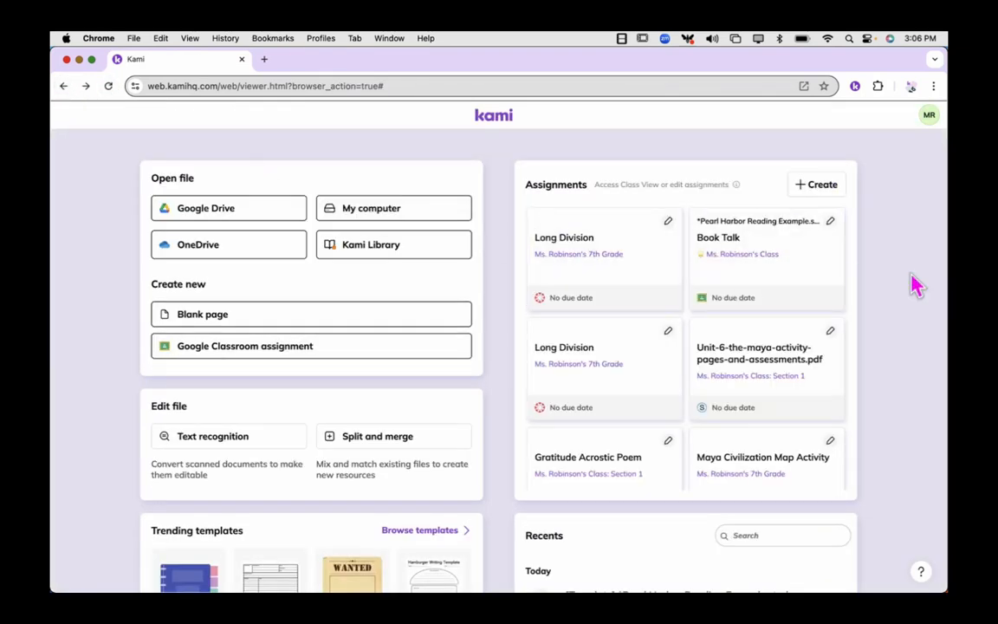
Browse the dashboard's list of assignments and return to its beginning.
scroll(795, 381, down, 3)
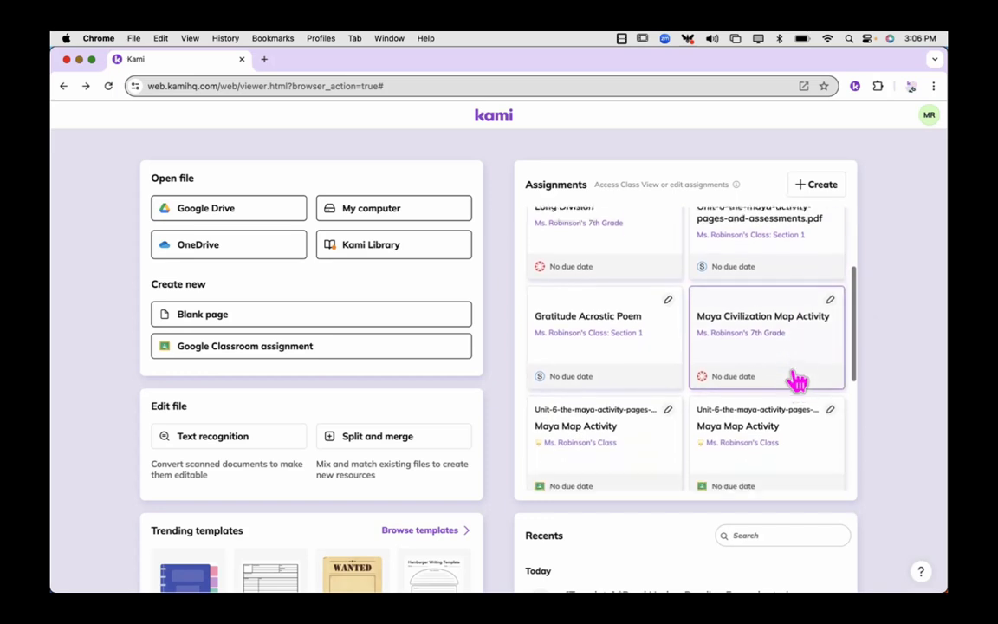
scroll(795, 382, down, 3)
scroll(795, 381, up, 5)
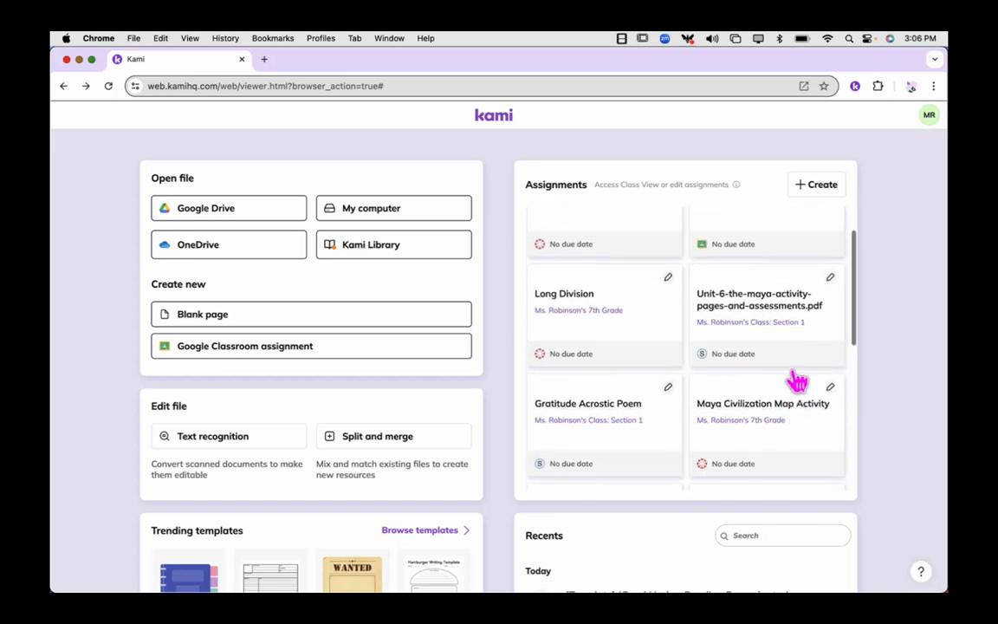
scroll(797, 381, up, 2)
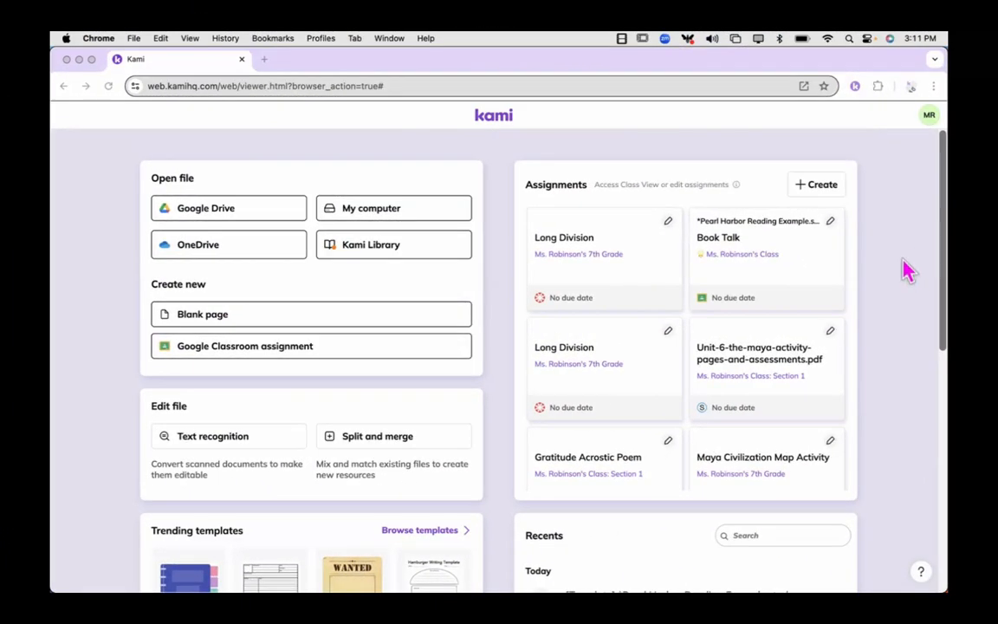
Check the available options for the Book Talk Class View file among the recent files.
scroll(906, 271, down, 2)
scroll(906, 272, down, 8)
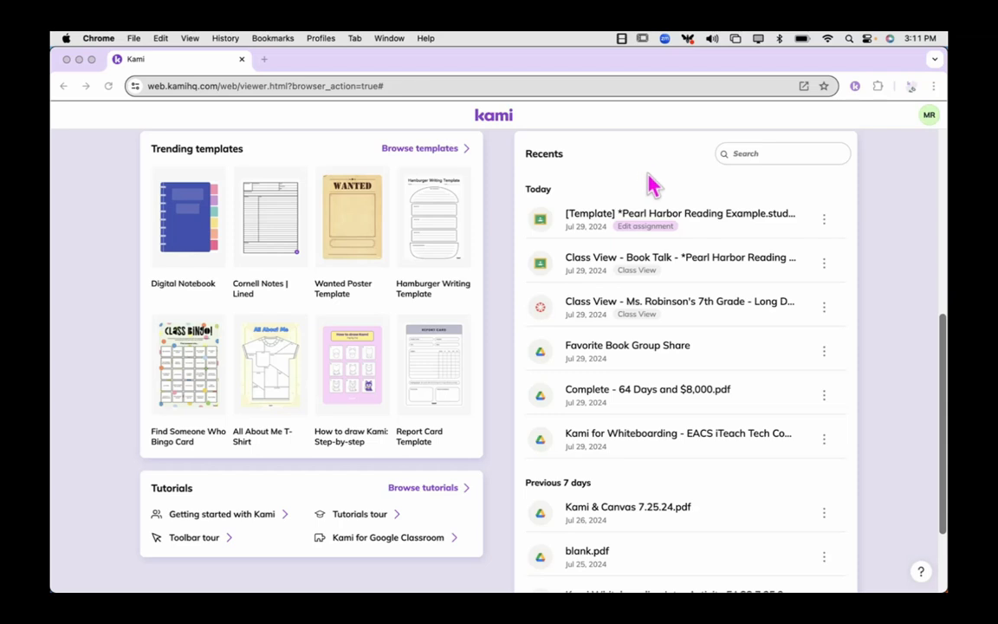
click(871, 262)
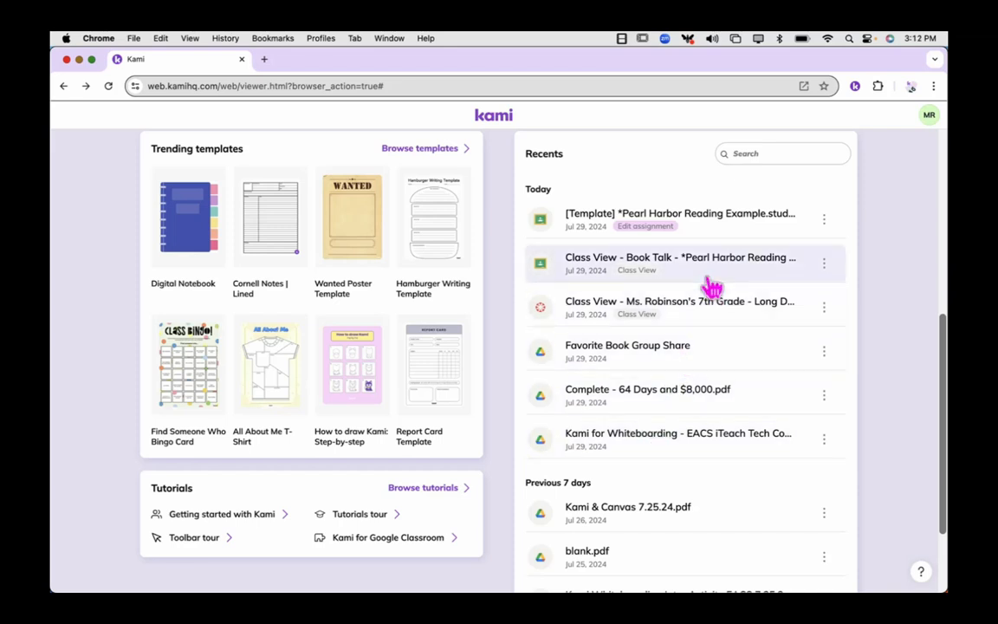
click(826, 265)
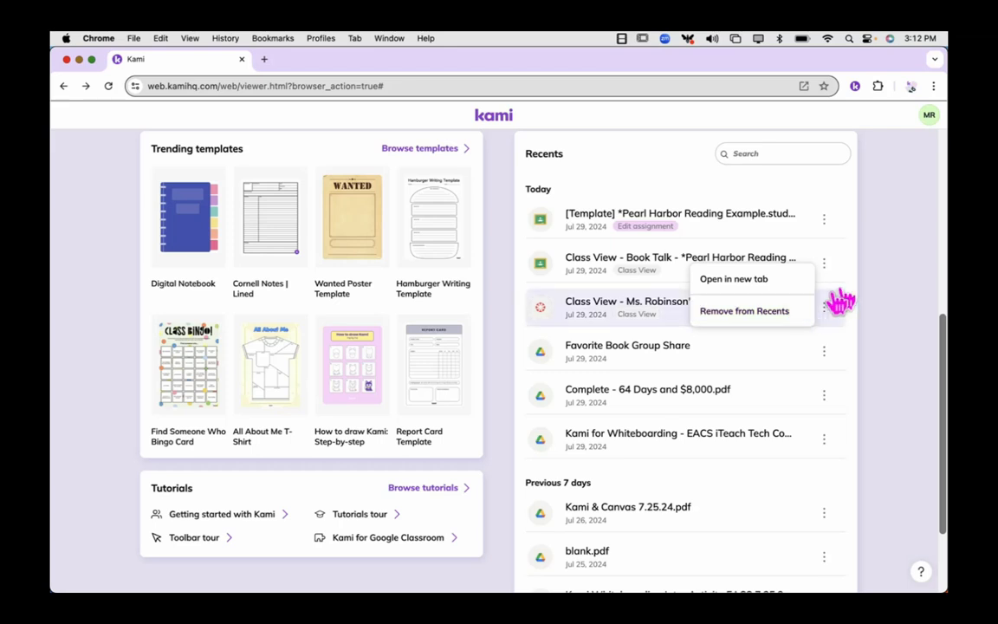
click(882, 284)
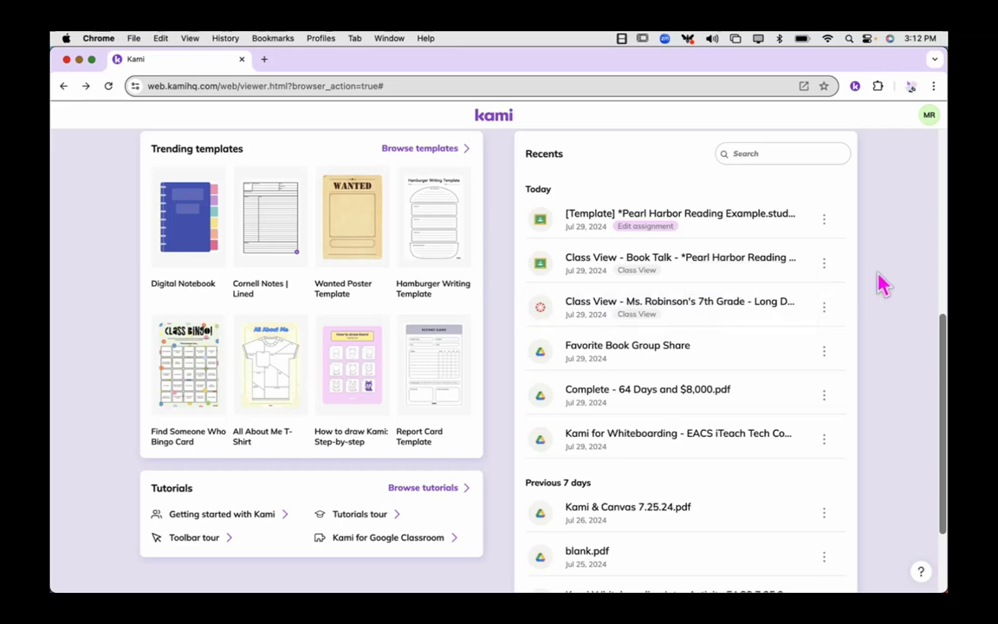
Search the recent files for "book talk".
click(757, 154)
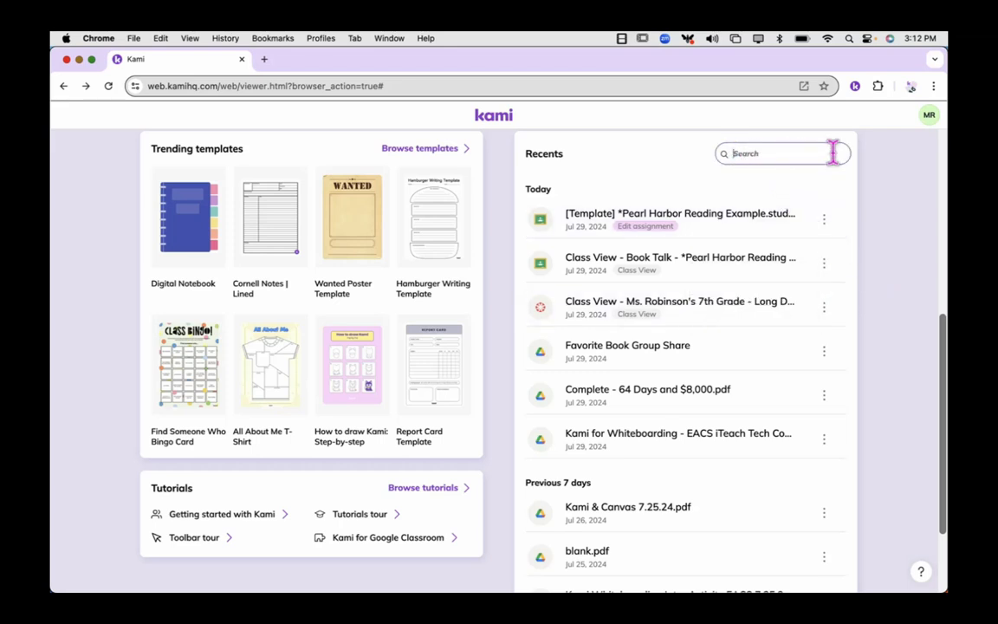
click(771, 154)
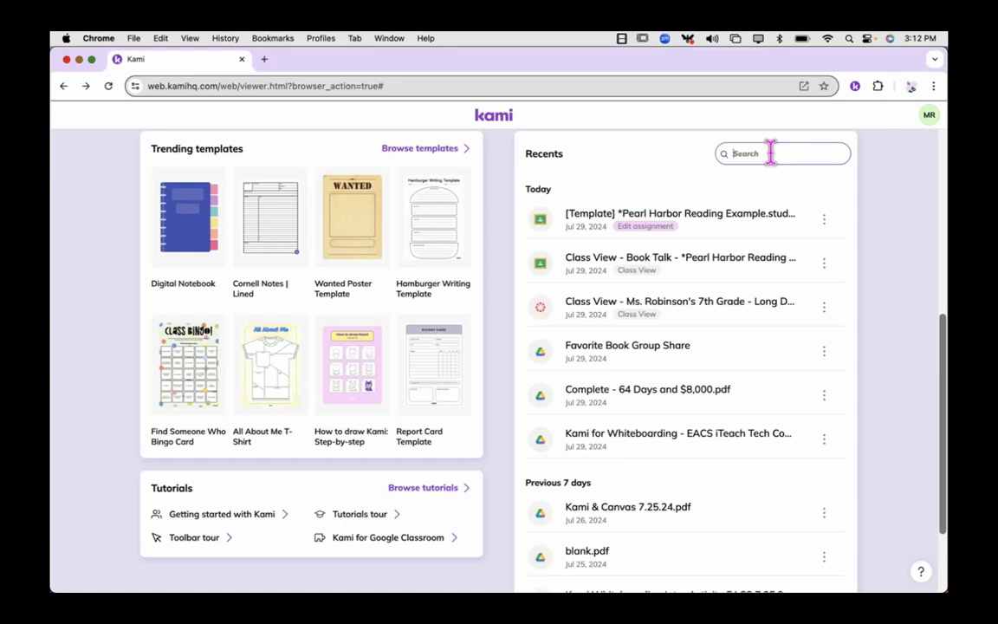
text(book t)
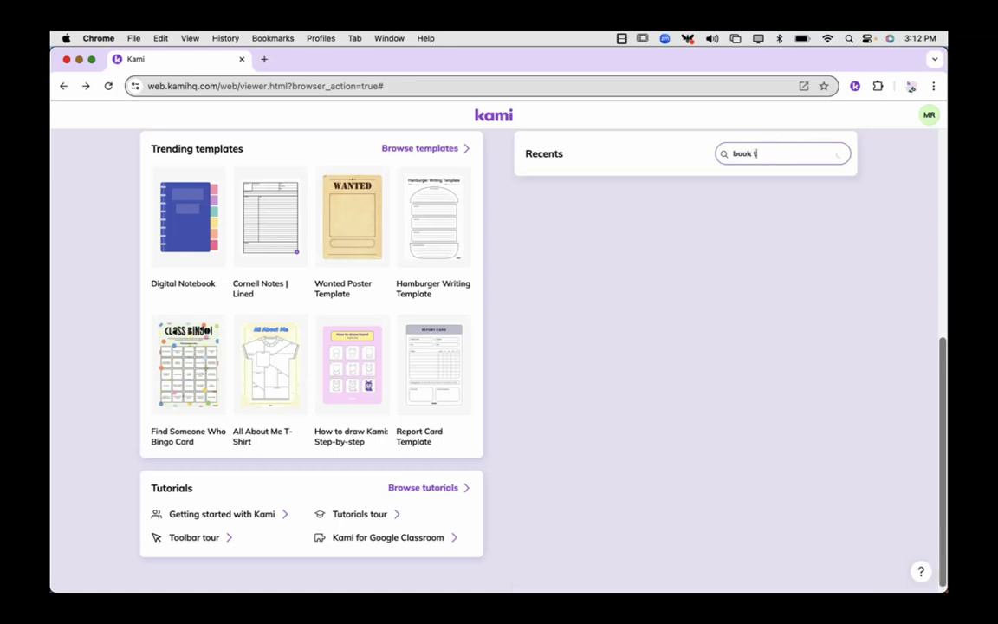
text(alk)
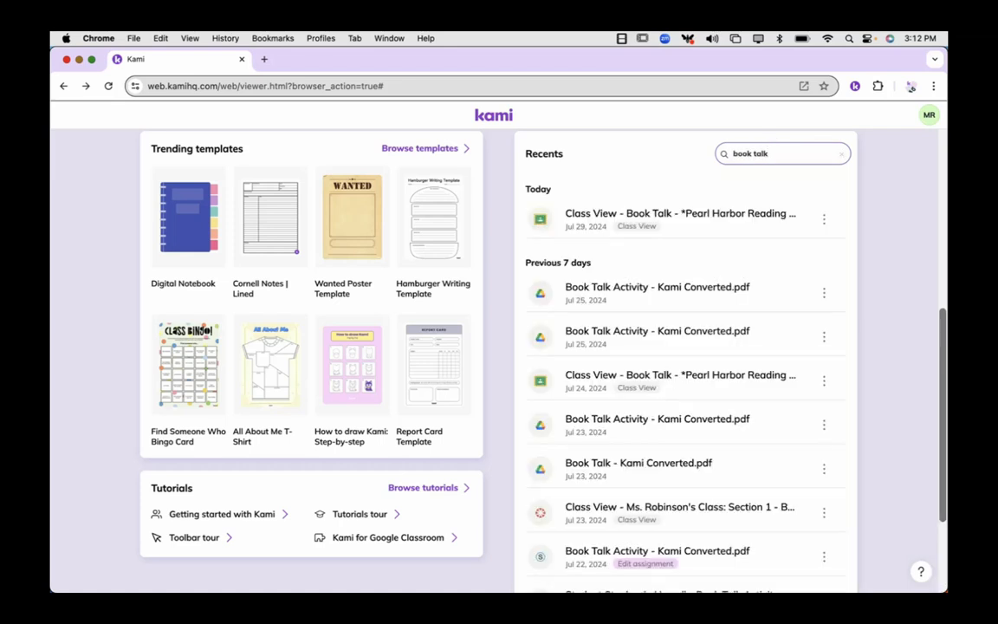